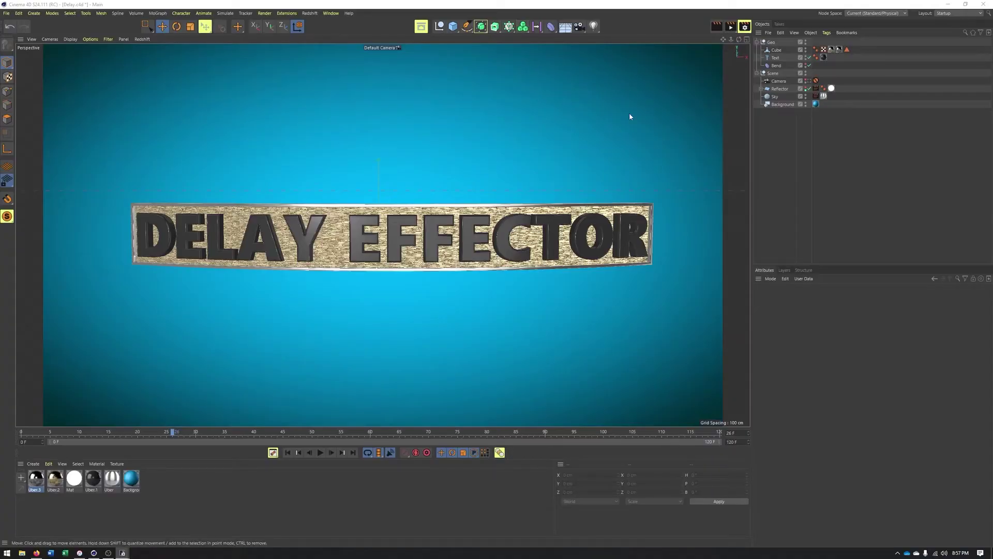
# Step: Select the DELAY EFFECTOR Text object to show its attributes
pyautogui.click(776, 58)
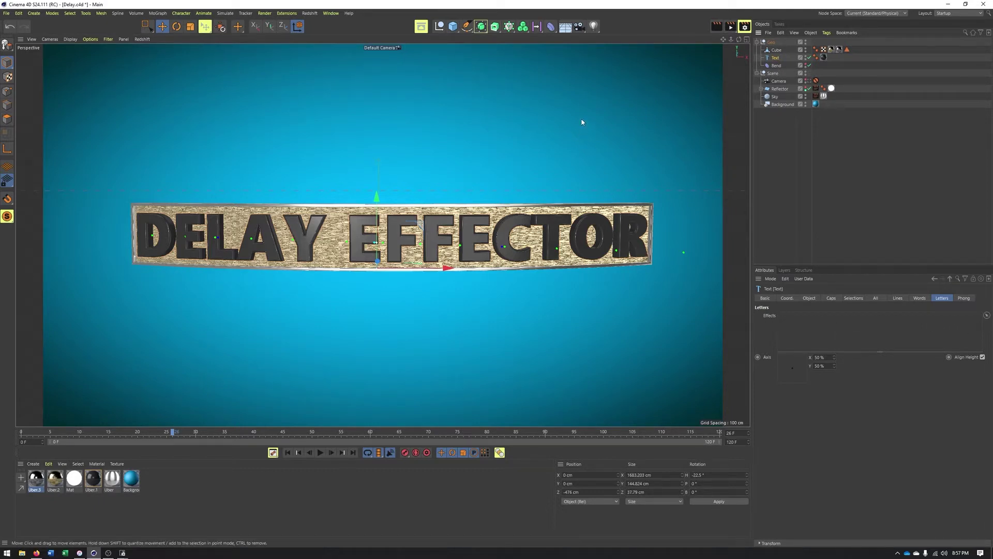
pyautogui.click(508, 27)
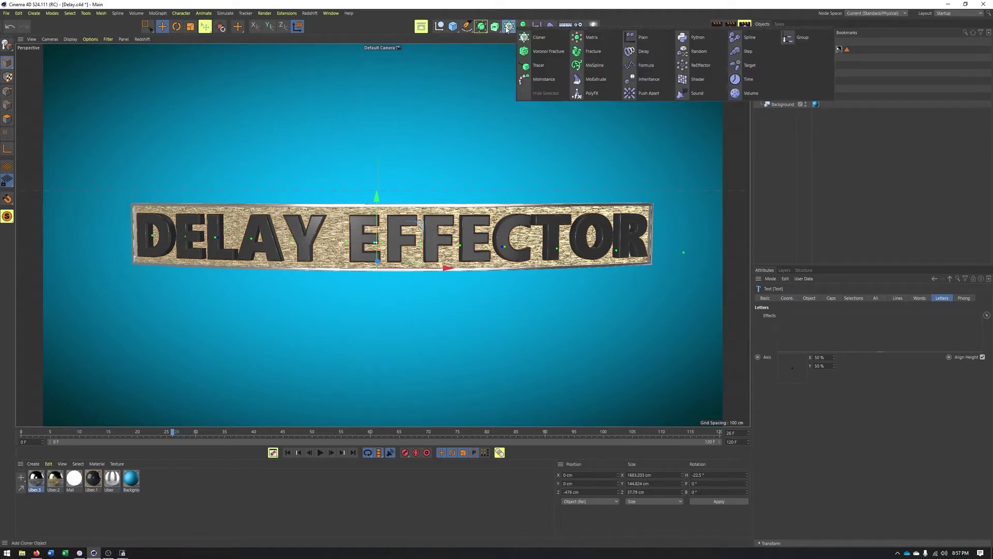
# Step: Add a Plain effector to the text with position Y 0 cm and Z -150 cm
pyautogui.click(638, 40)
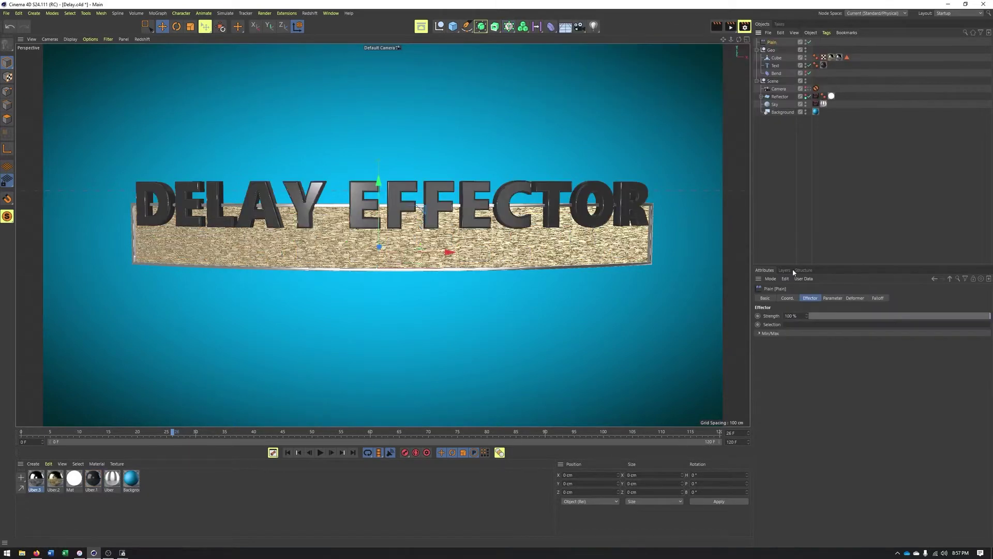
pyautogui.click(833, 298)
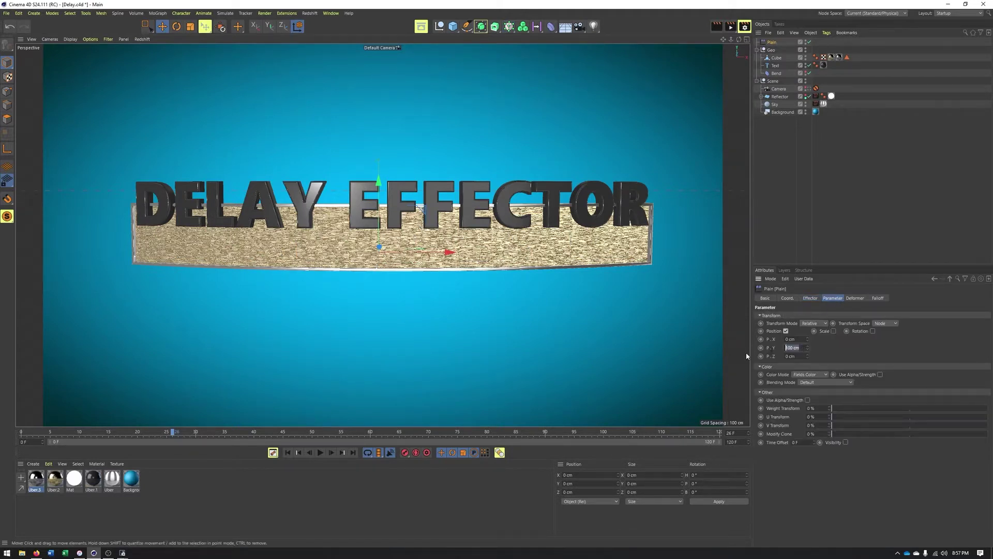
pyautogui.doubleClick(792, 348)
pyautogui.write('0')
pyautogui.press('Return')
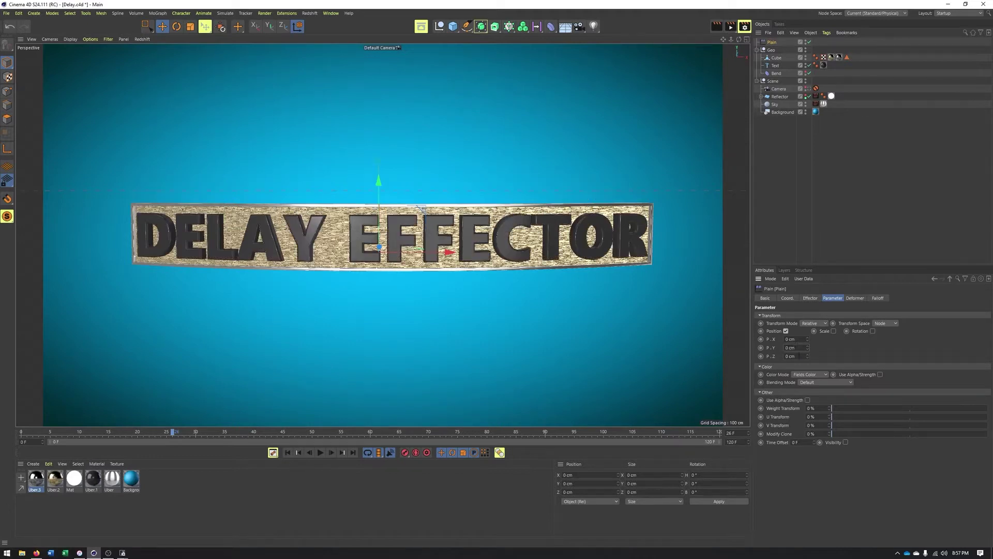
pyautogui.doubleClick(792, 356)
pyautogui.press('BackSpace')
pyautogui.press('Return')
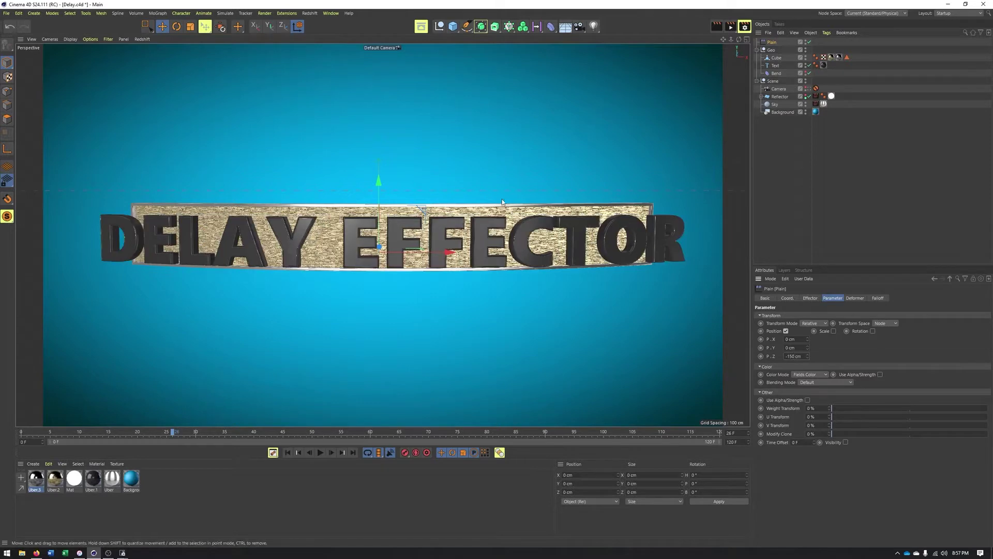
# Step: Enable rotation at 90° heading and uniform scale of -1 on the Plain effector
pyautogui.click(873, 331)
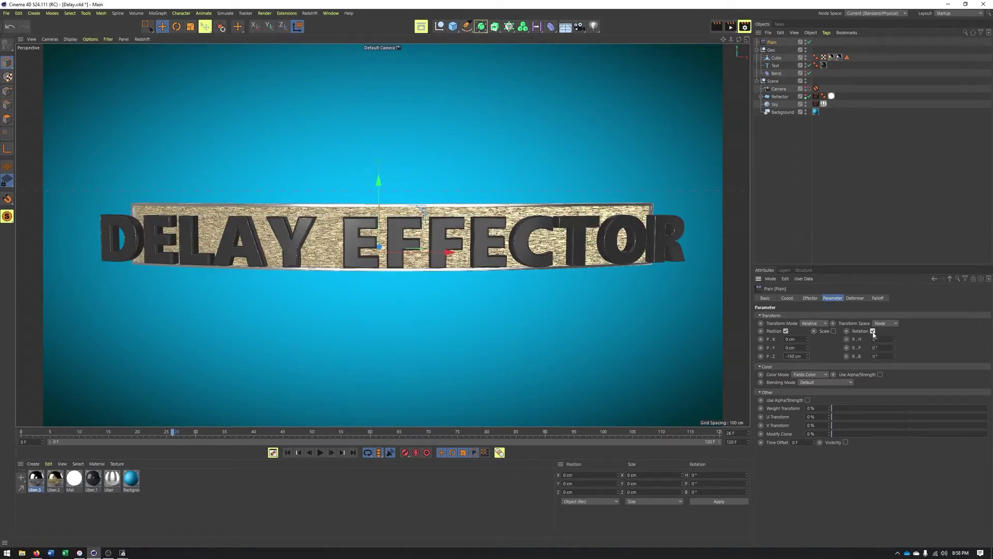
pyautogui.moveTo(895, 341)
pyautogui.mouseDown()
pyautogui.moveTo(894, 310)
pyautogui.moveTo(895, 339)
pyautogui.mouseUp()
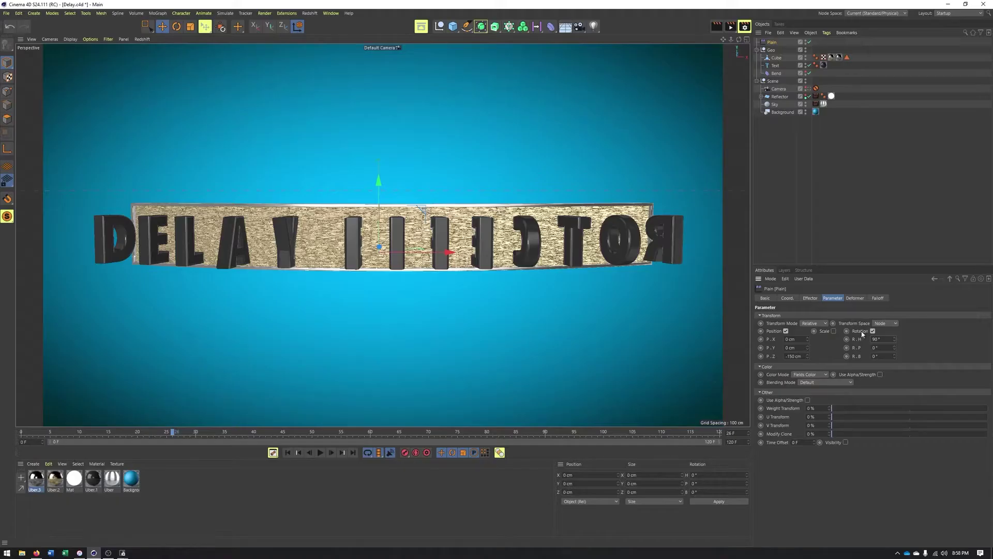
pyautogui.click(832, 331)
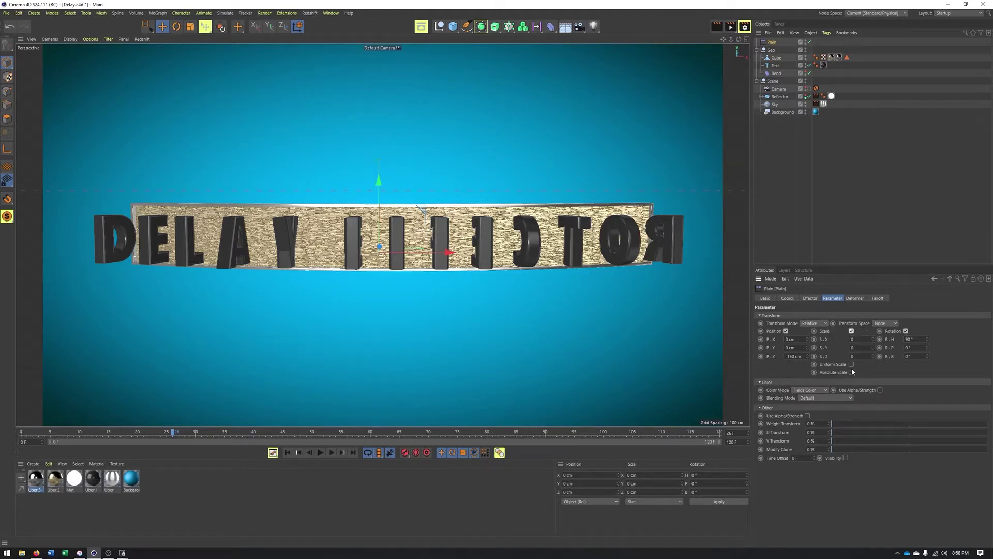
pyautogui.click(852, 365)
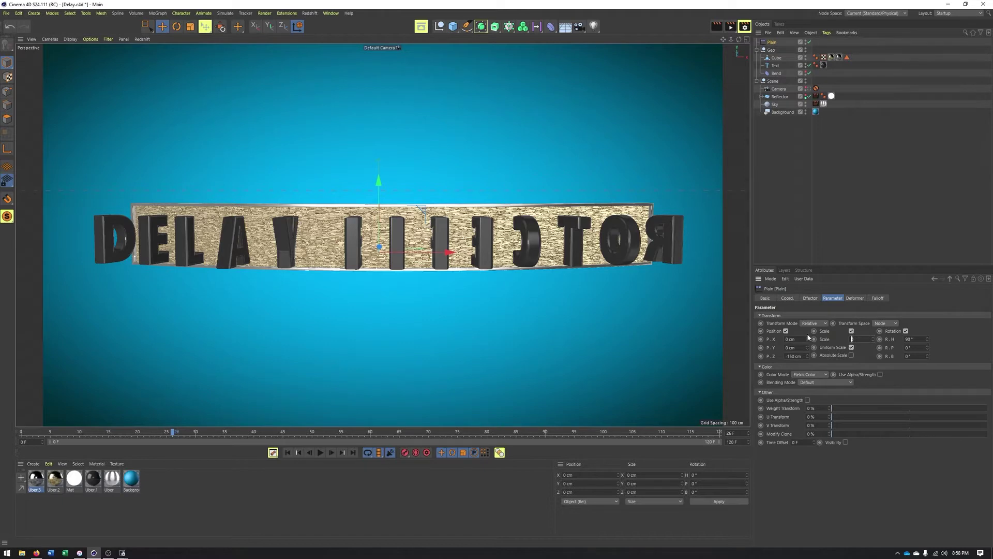
pyautogui.write('-1')
pyautogui.press('Return')
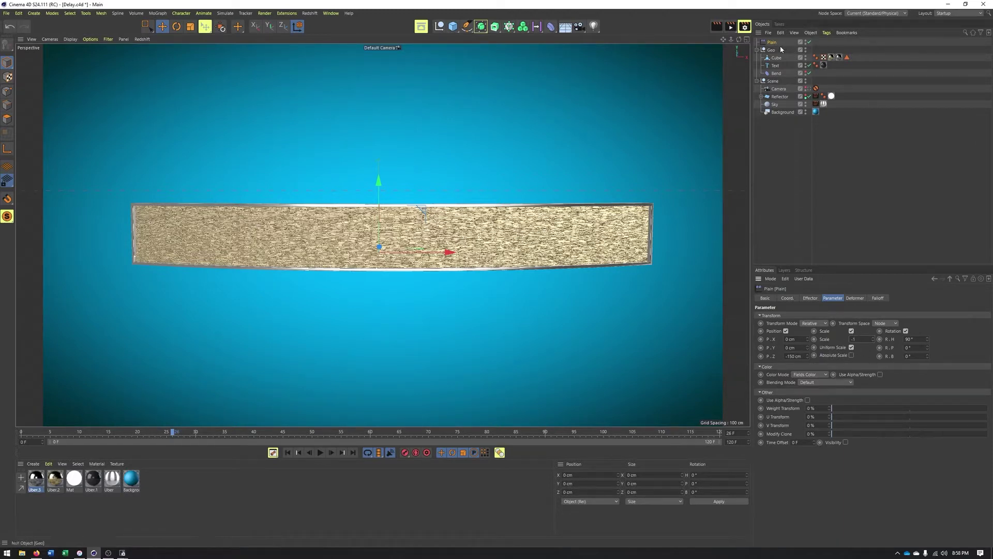
pyautogui.click(878, 298)
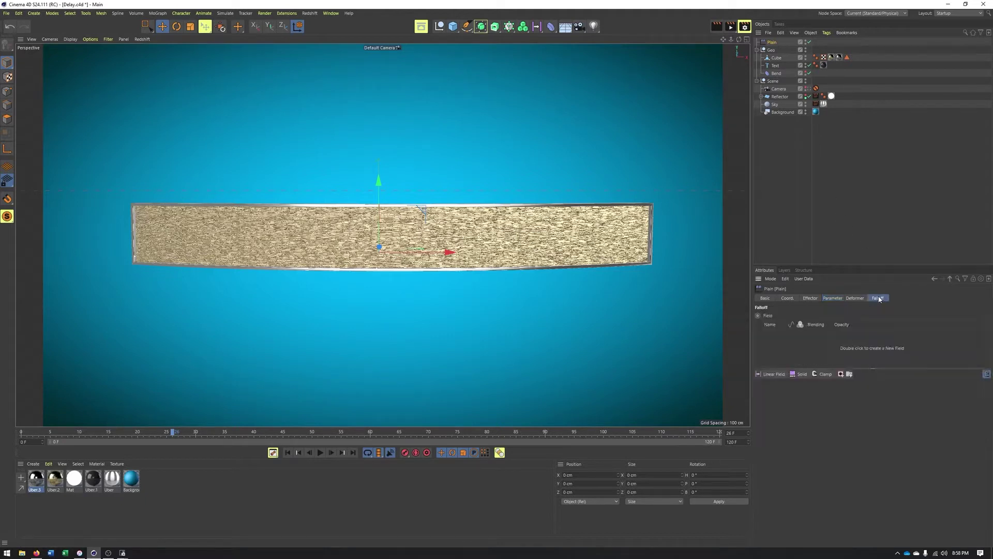
# Step: Add a 400 cm Linear Field falloff and move it left past the letters, hiding them
pyautogui.click(770, 374)
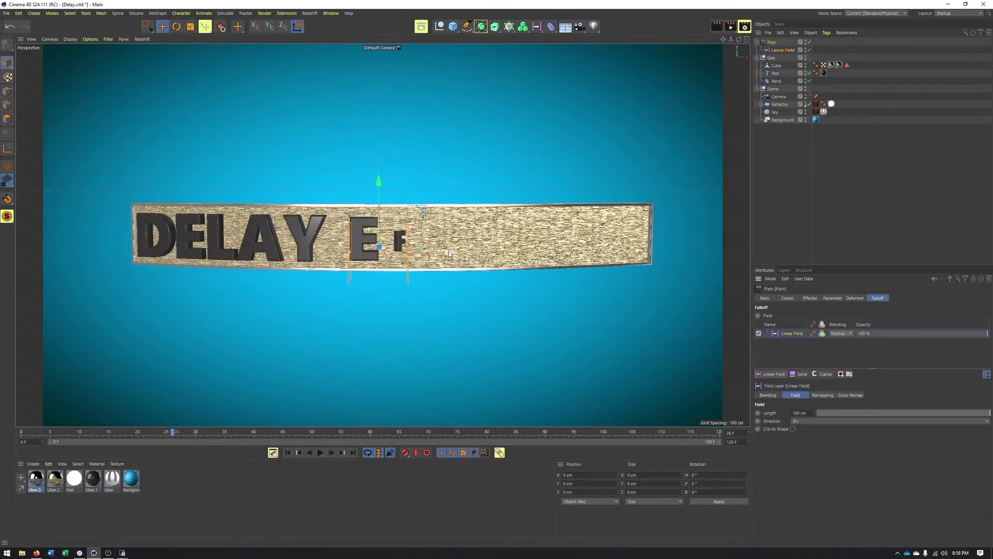
pyautogui.moveTo(451, 252); pyautogui.dragTo(480, 278)
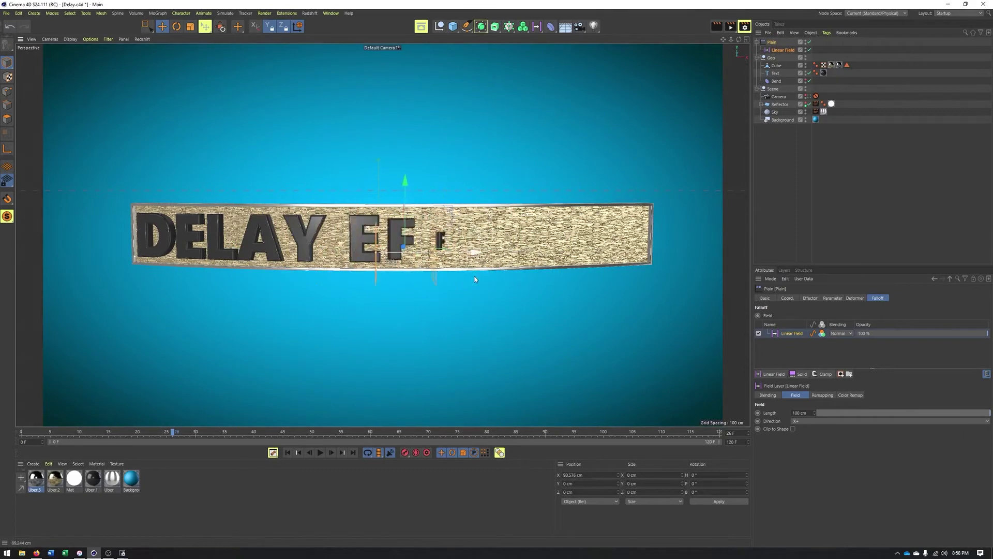
pyautogui.moveTo(819, 416); pyautogui.dragTo(990, 413)
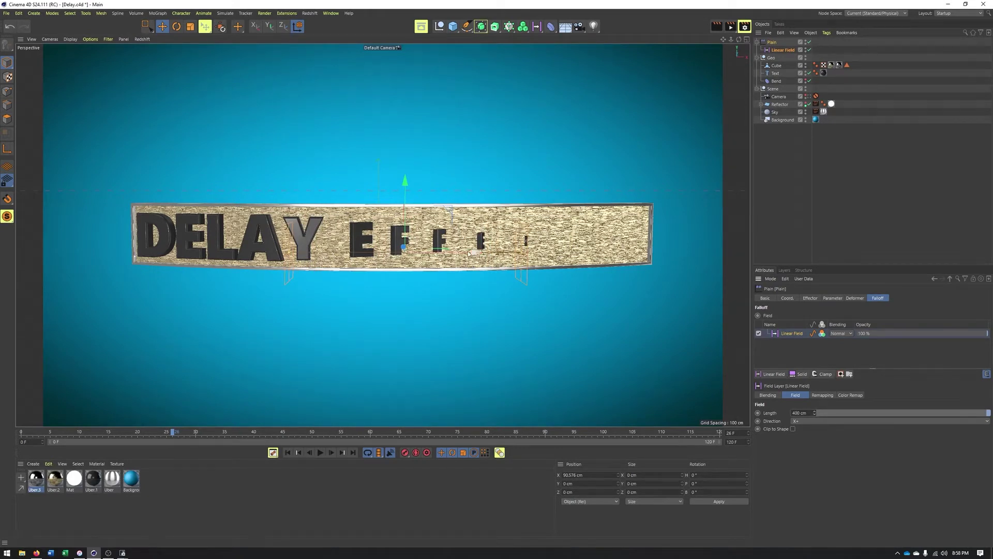
pyautogui.moveTo(458, 256); pyautogui.dragTo(114, 295)
pyautogui.moveTo(173, 431); pyautogui.dragTo(21, 431)
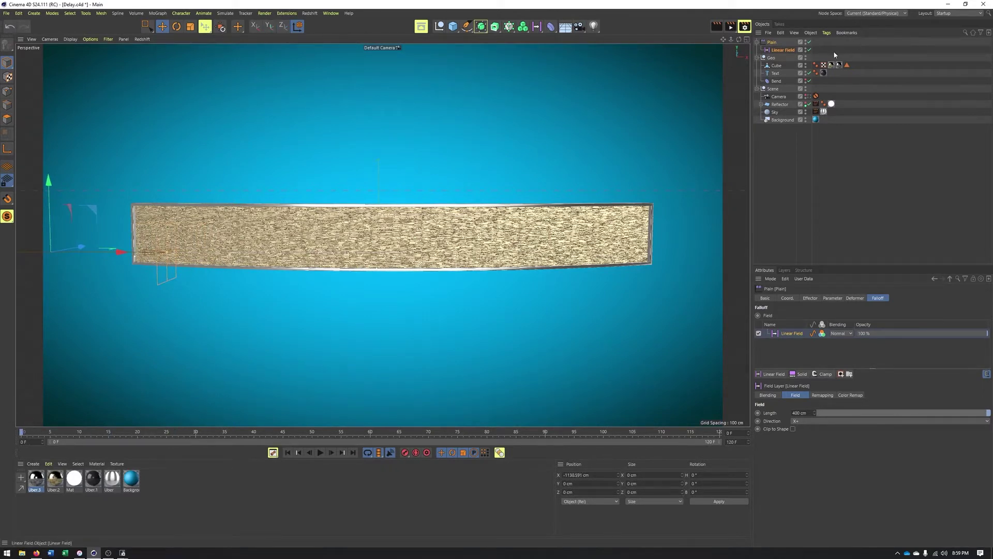
# Step: Keyframe the Linear Field's X position at frame 120, right of the text, and preview playback
pyautogui.click(783, 50)
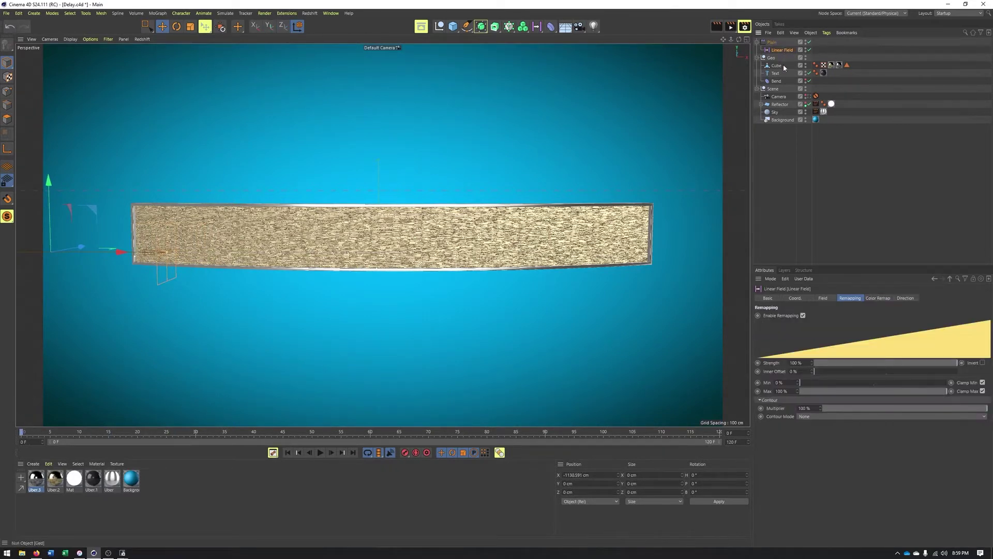
pyautogui.click(793, 299)
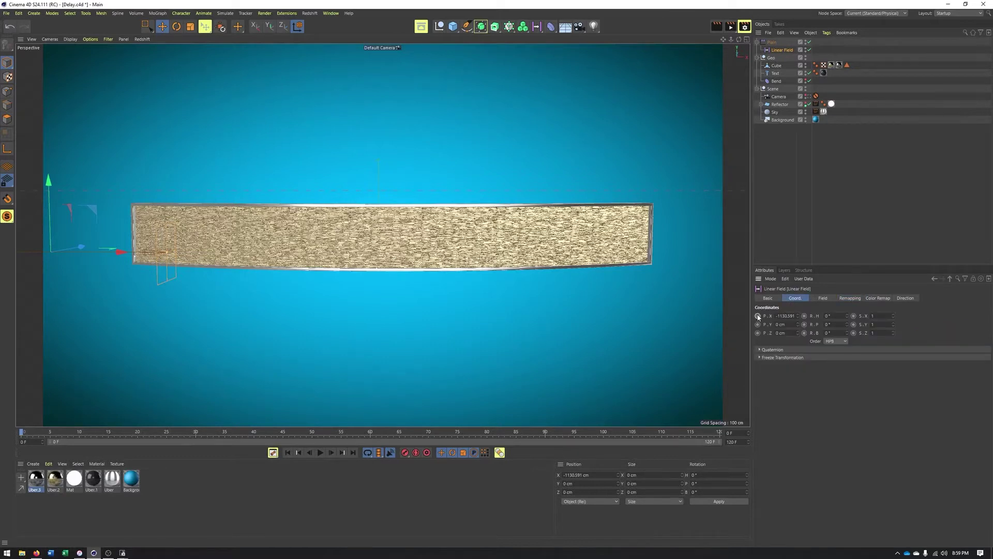
pyautogui.click(714, 436)
pyautogui.moveTo(136, 253); pyautogui.dragTo(785, 311)
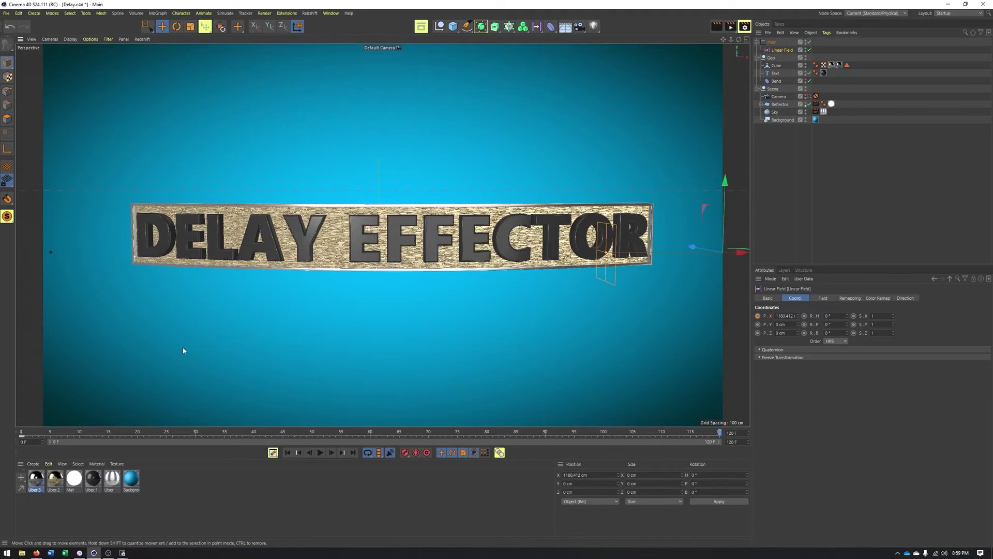
pyautogui.click(758, 316)
pyautogui.click(320, 452)
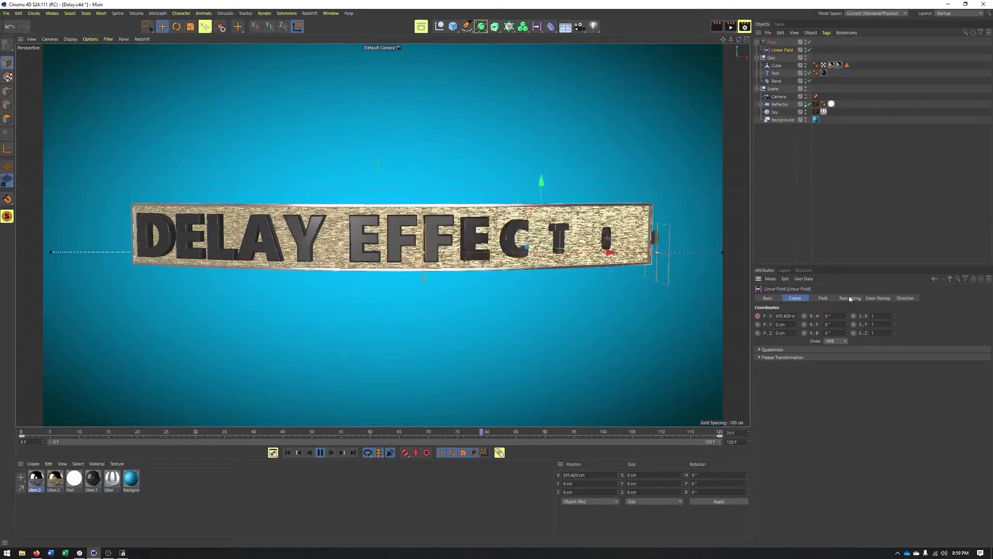
pyautogui.click(850, 298)
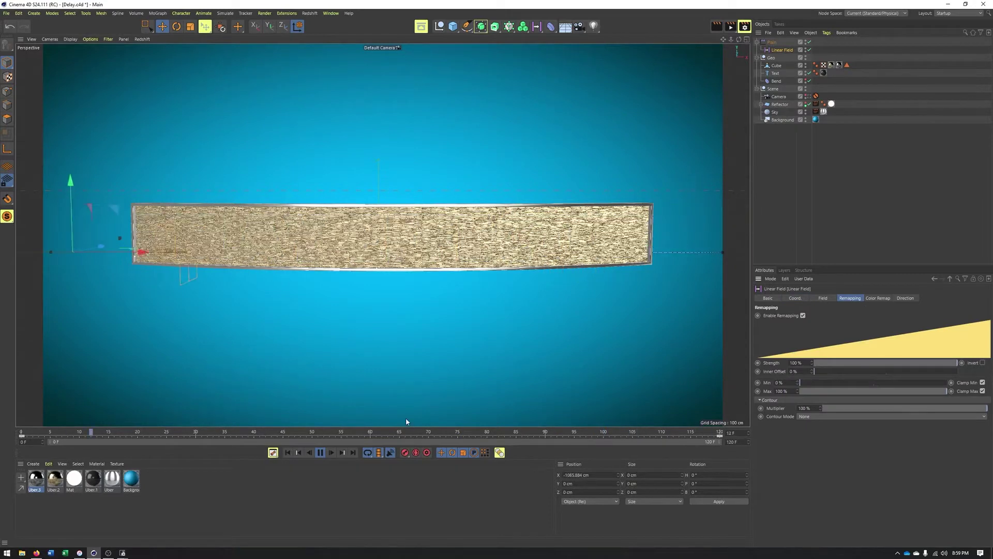
# Step: Raise the Linear Field above the text and set its remapping to Quadratic contour, -31% curve
pyautogui.click(321, 453)
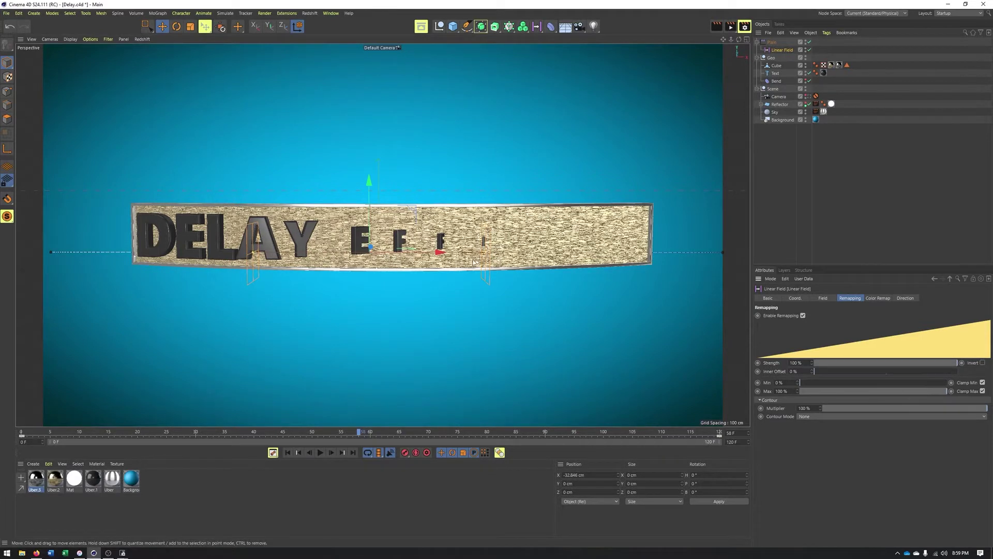
pyautogui.moveTo(369, 194); pyautogui.dragTo(367, 111)
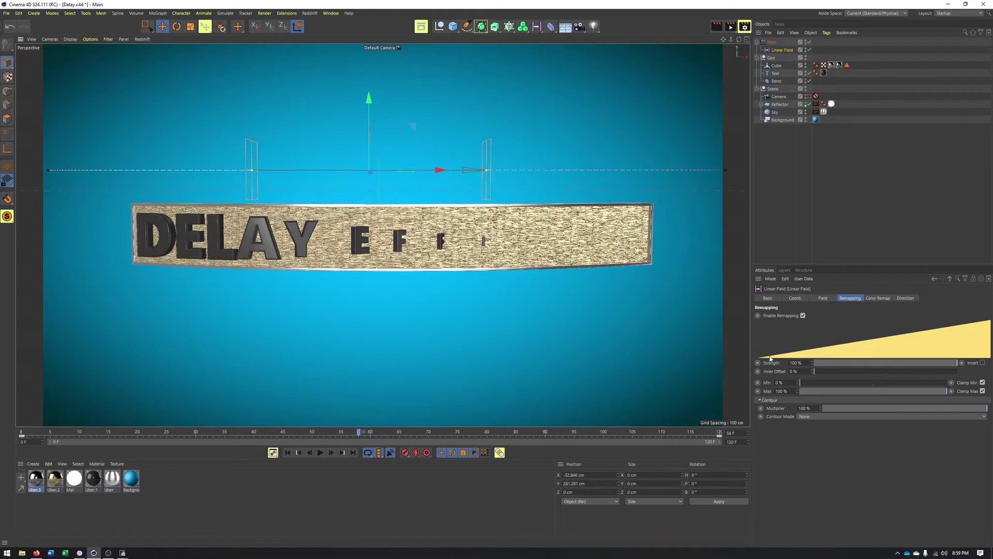
pyautogui.click(810, 418)
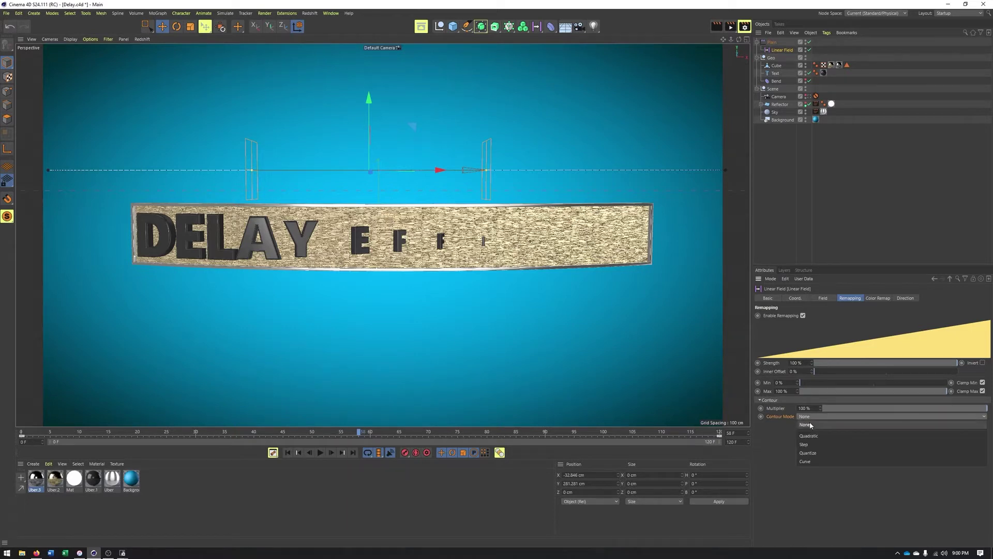
pyautogui.click(806, 463)
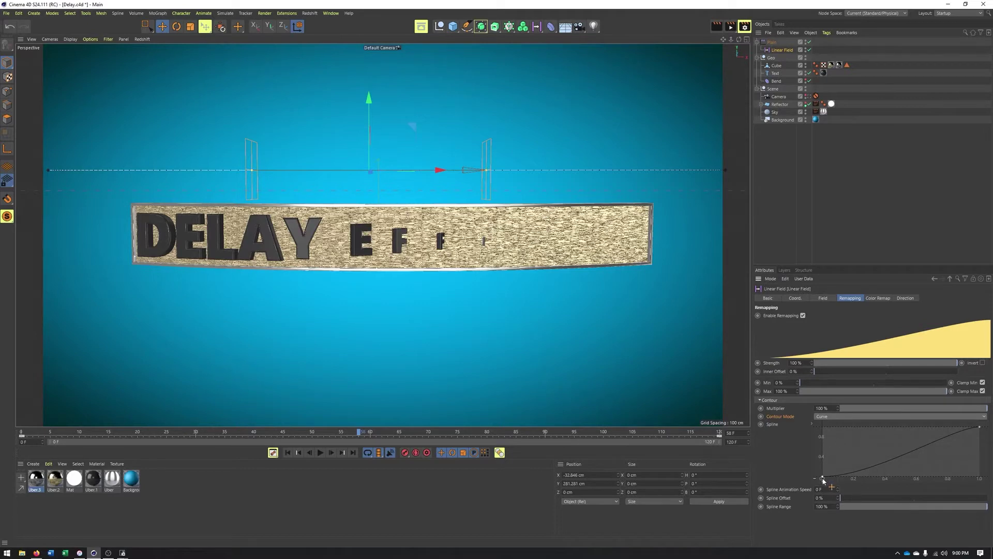
pyautogui.click(824, 478)
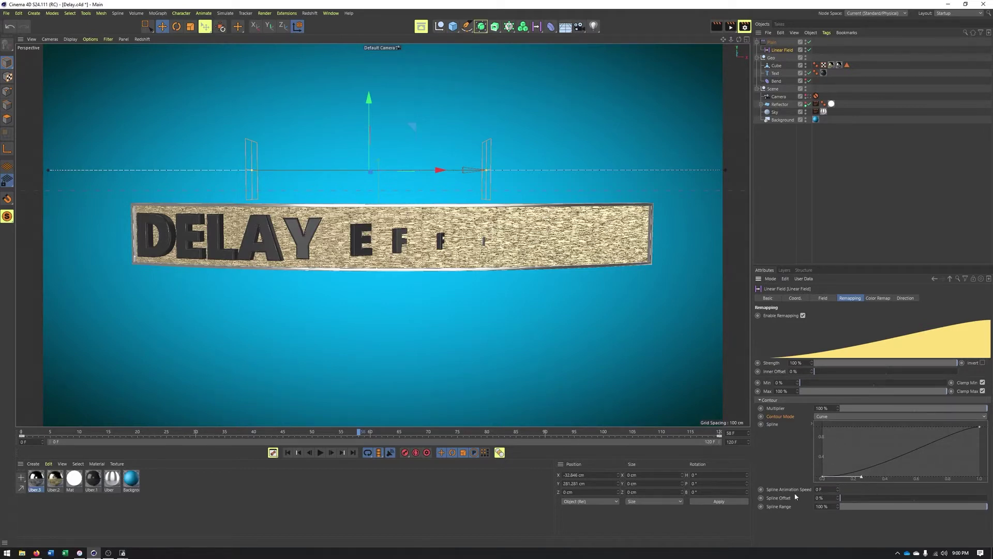
pyautogui.click(834, 419)
pyautogui.click(838, 436)
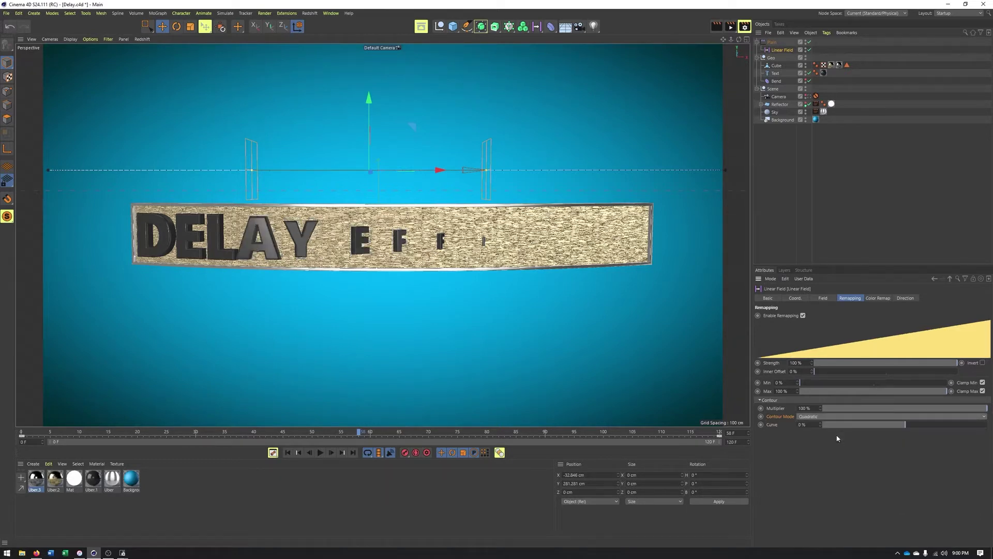
pyautogui.moveTo(904, 423); pyautogui.dragTo(949, 425)
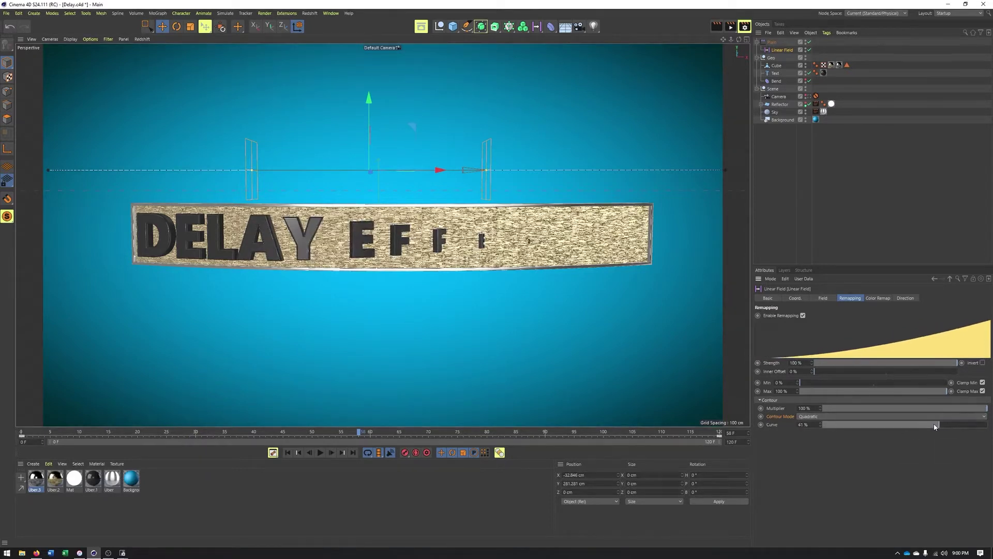
pyautogui.moveTo(926, 425); pyautogui.dragTo(882, 426)
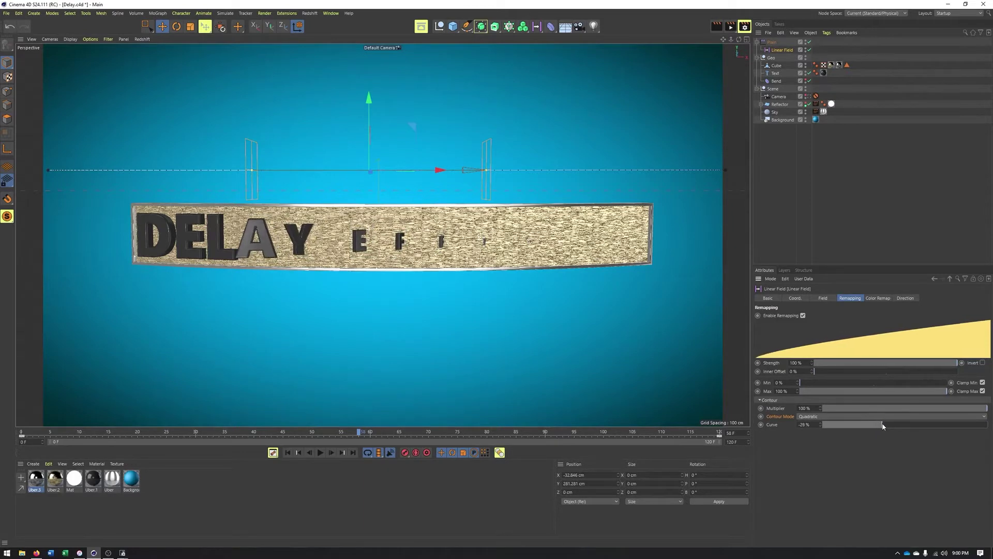
pyautogui.click(319, 453)
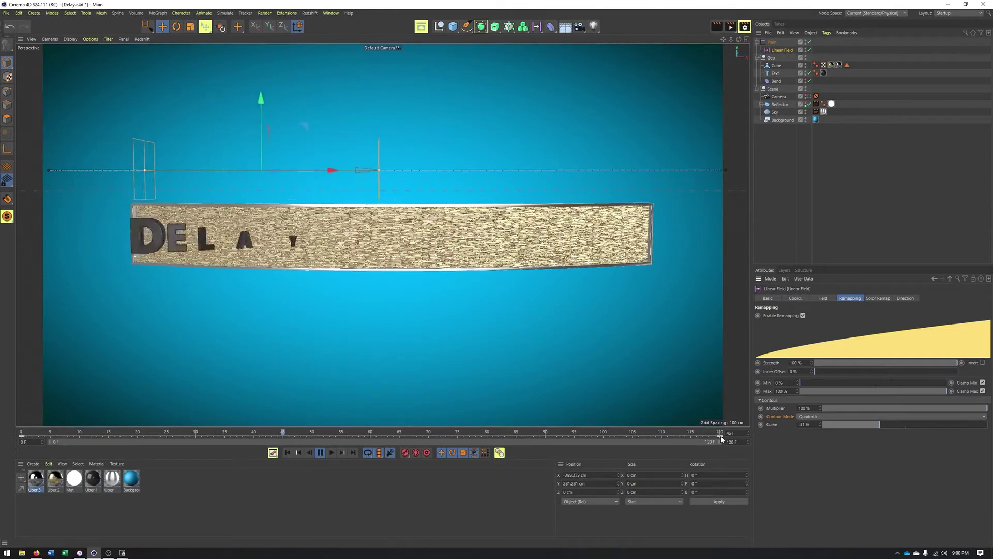
# Step: Move the Linear Field's last position keyframe from frame 95 to frame 90
pyautogui.click(690, 436)
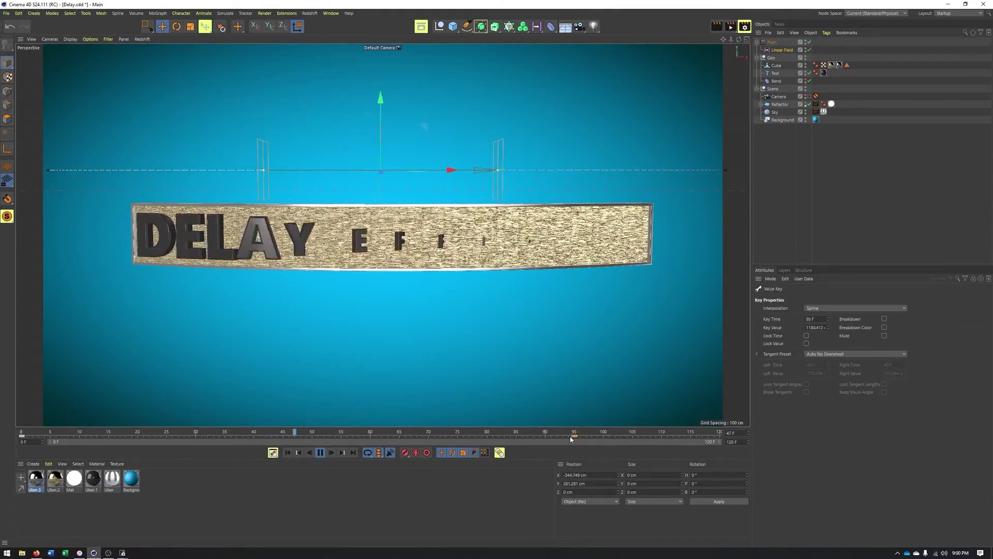
pyautogui.moveTo(572, 438); pyautogui.dragTo(545, 437)
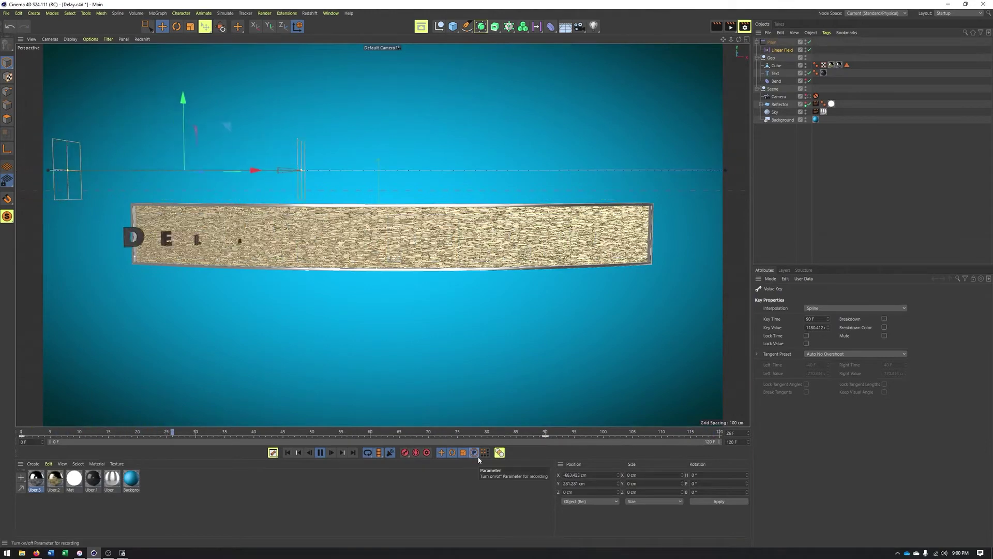
# Step: Add a Delay effector and enable it in the Text object's effectors alongside Plain
pyautogui.click(778, 74)
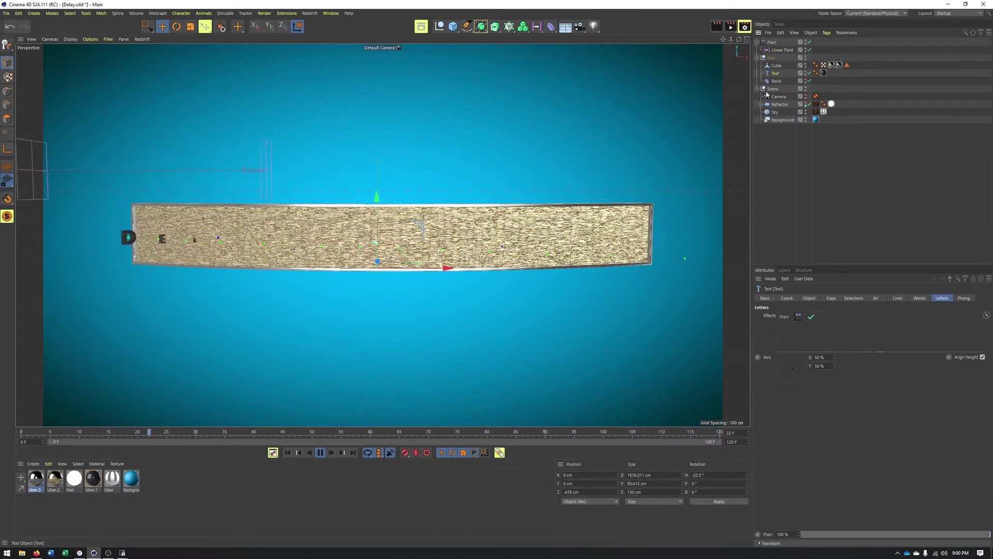
pyautogui.click(508, 27)
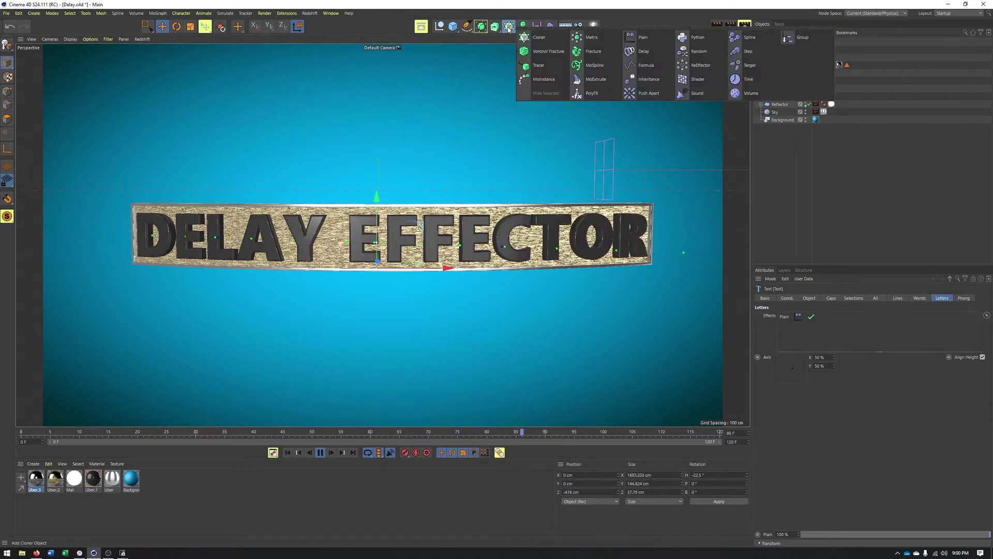
pyautogui.click(643, 51)
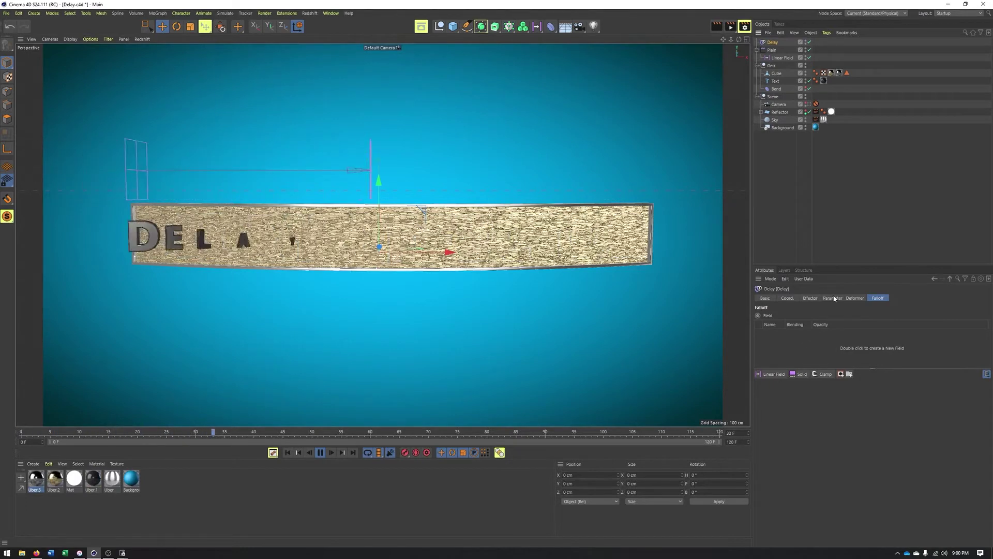
pyautogui.click(776, 80)
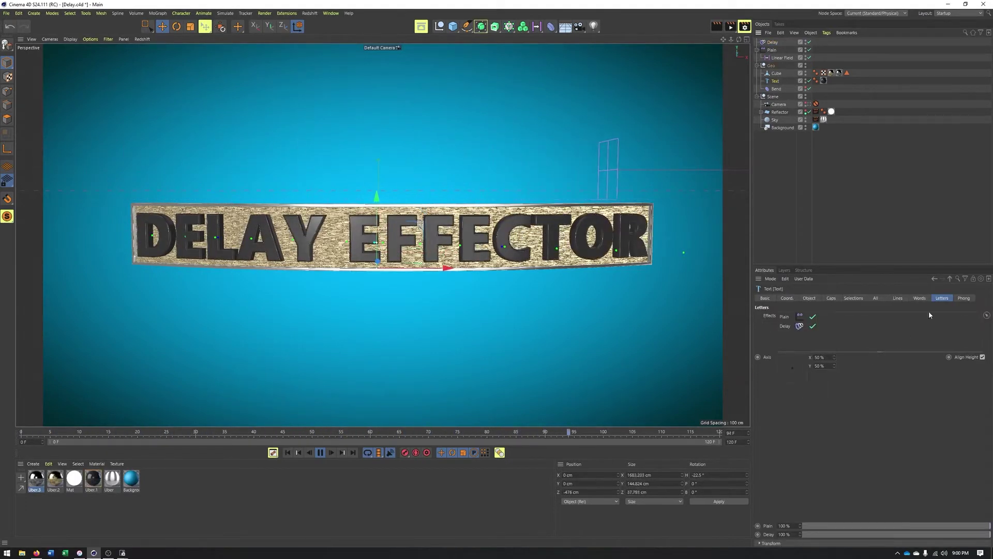
pyautogui.click(784, 326)
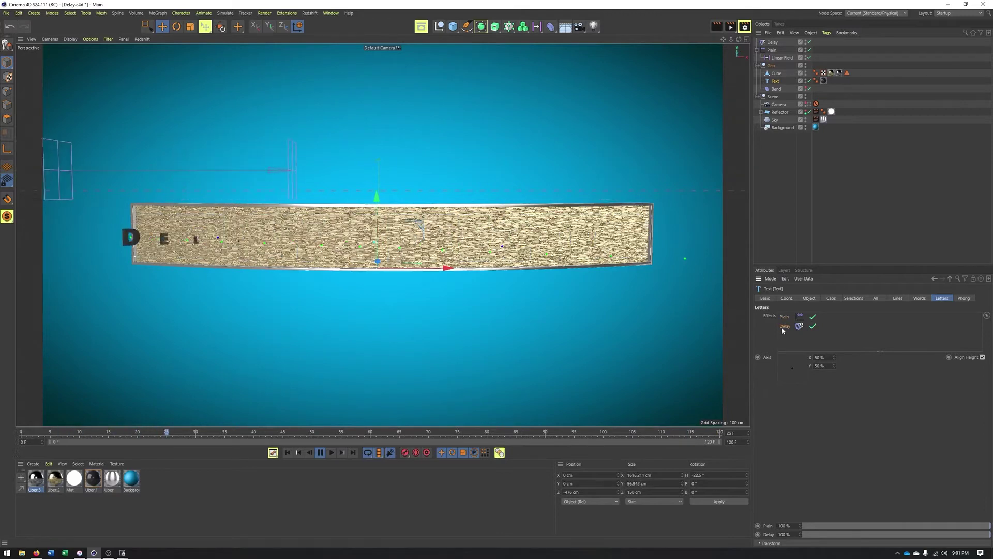
pyautogui.doubleClick(784, 326)
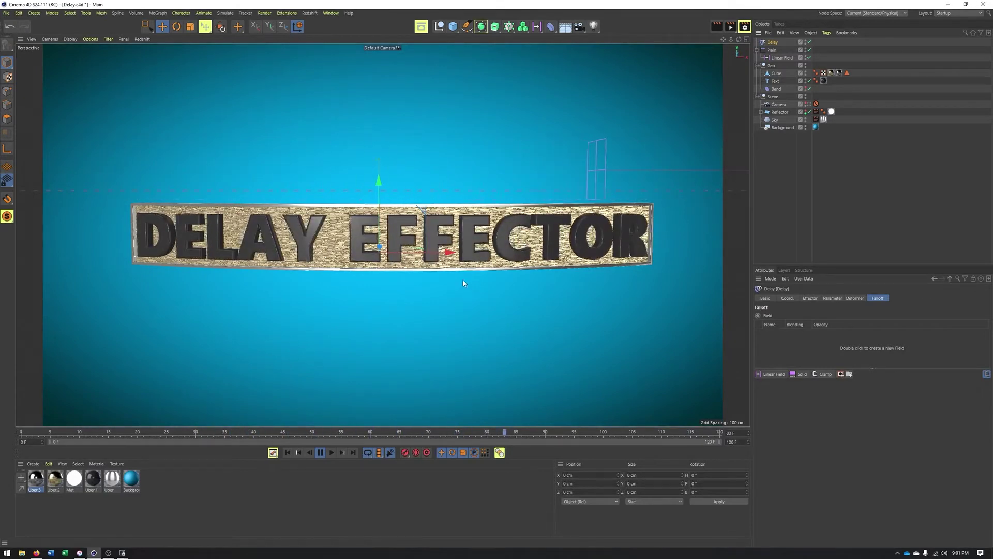
# Step: Set the Delay effector's mode to Spring and its strength to 50%
pyautogui.click(810, 298)
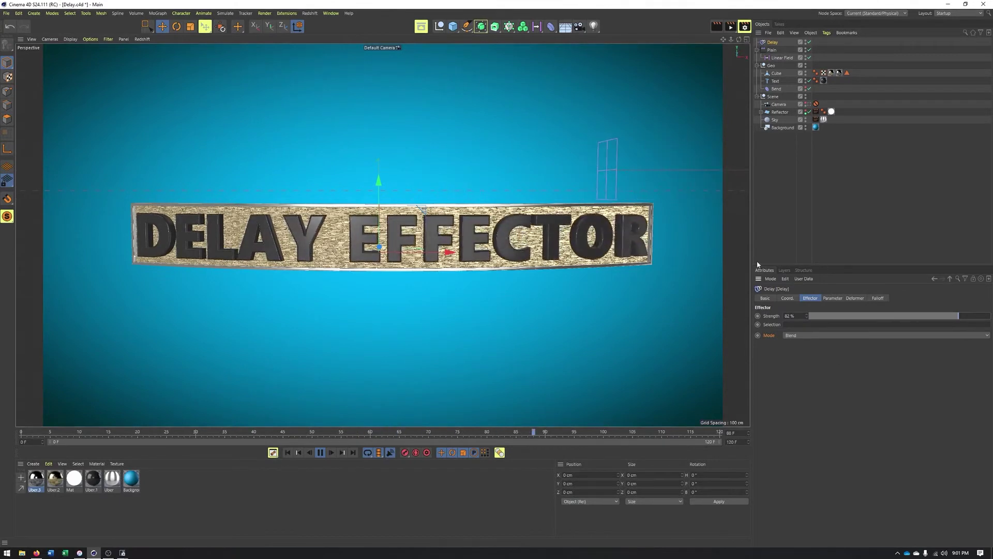
pyautogui.click(795, 336)
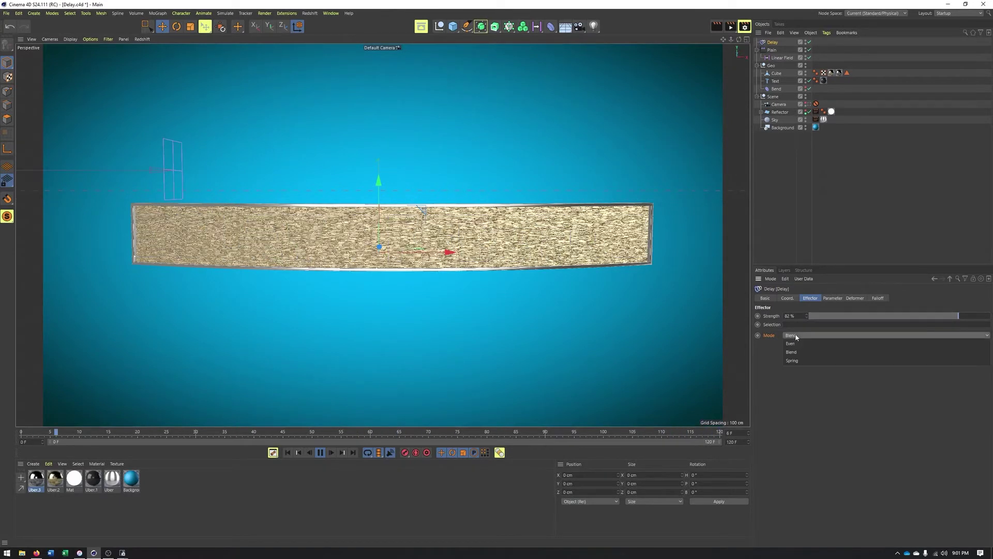
pyautogui.click(798, 362)
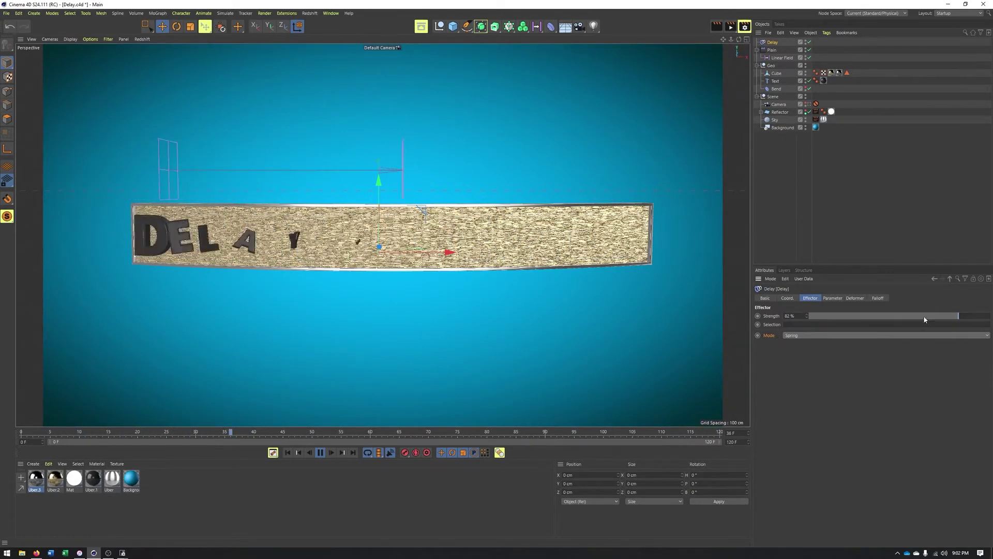
pyautogui.click(958, 318)
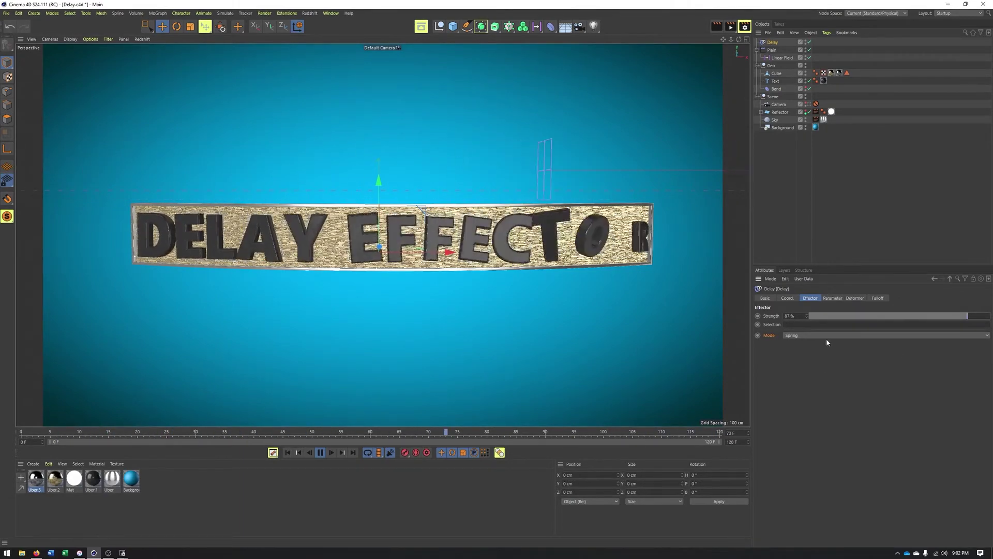
pyautogui.moveTo(967, 315); pyautogui.dragTo(943, 316)
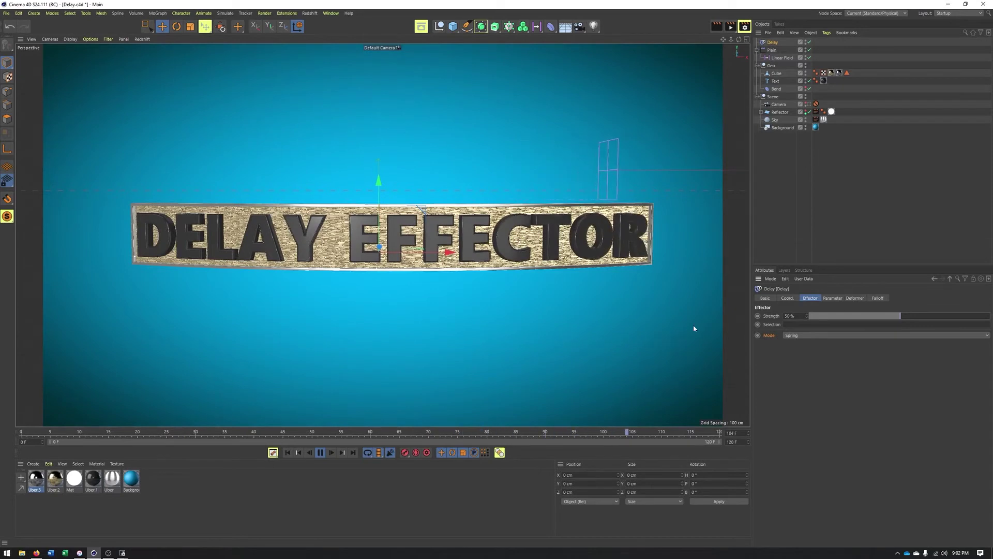
# Step: Enable rotation on the Delay effector, disable rotation on Plain, then delete the Delay effector
pyautogui.click(833, 298)
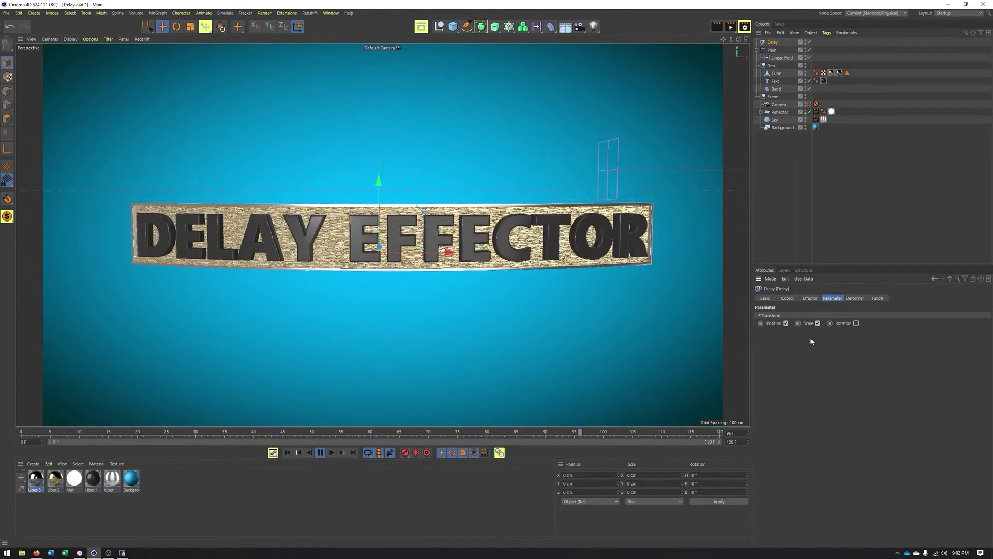
pyautogui.click(856, 324)
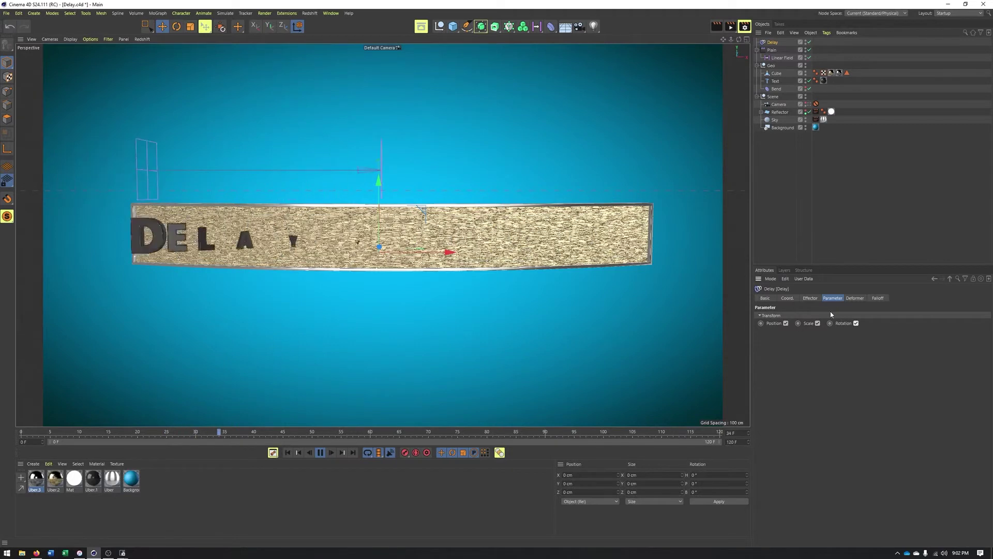
pyautogui.click(773, 51)
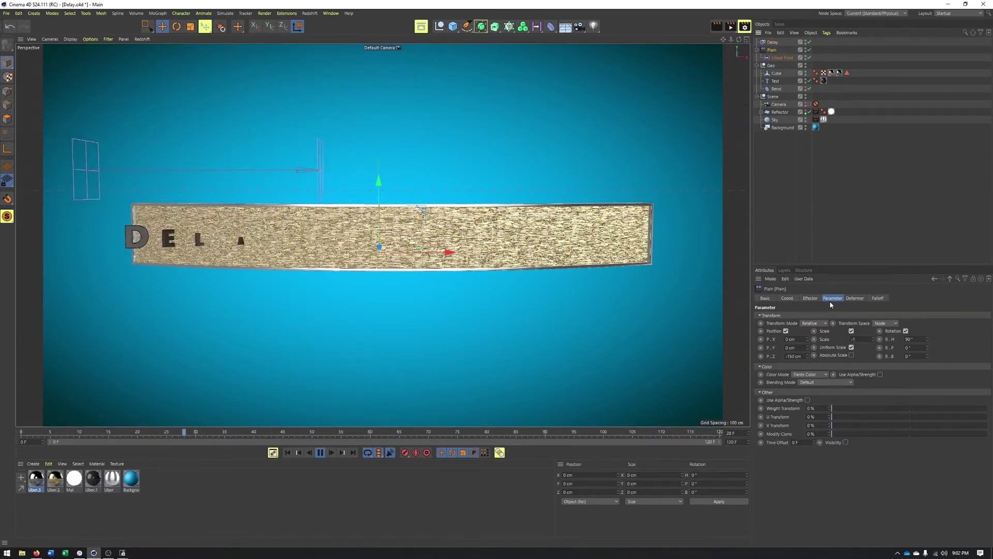
pyautogui.click(906, 331)
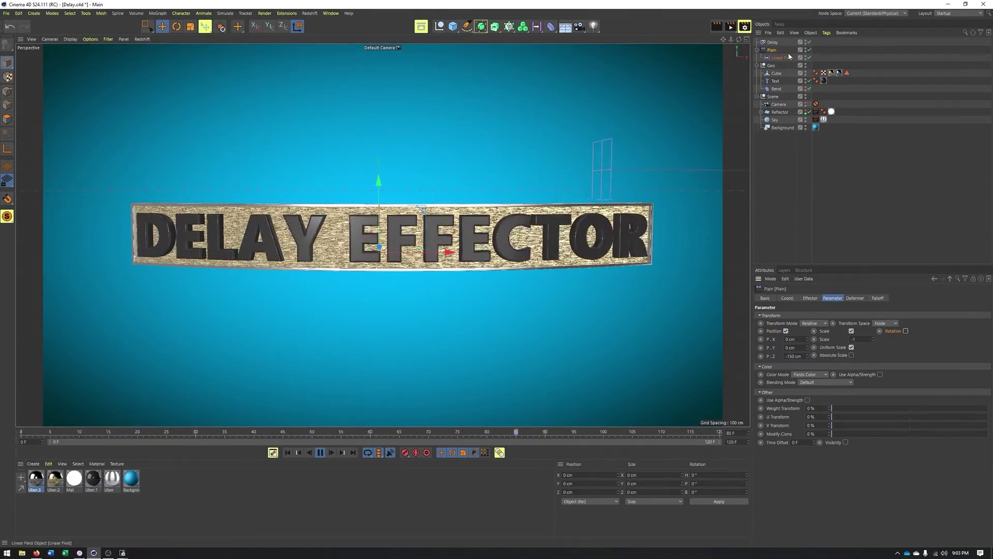
pyautogui.click(772, 42)
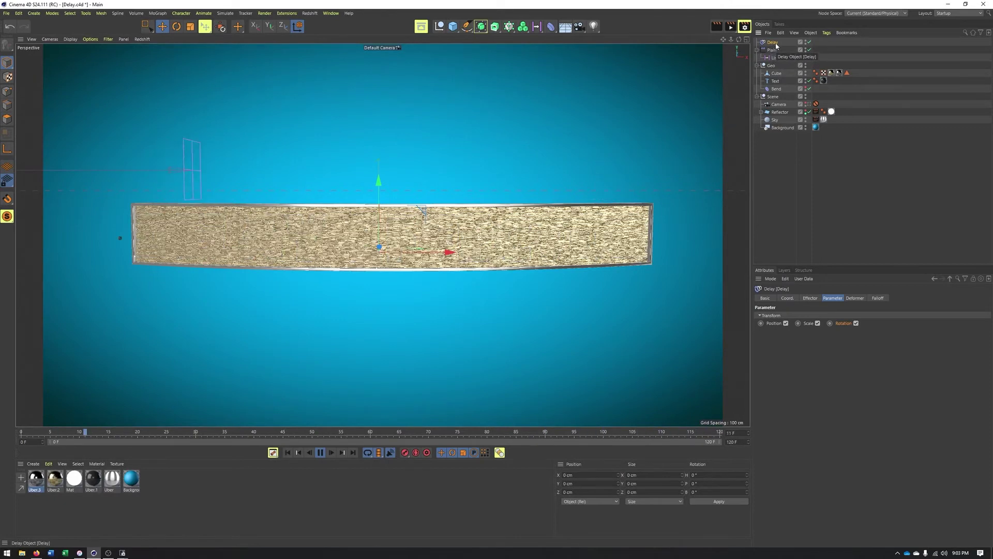
pyautogui.press('Delete')
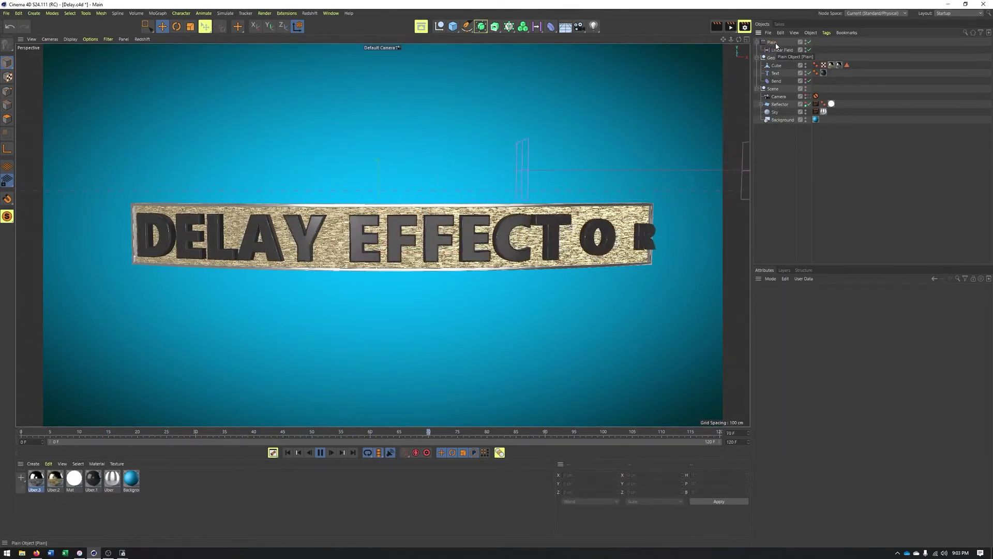
# Step: In the Plain effector's Falloff, add a Delay modifier layer above the Linear Field
pyautogui.click(776, 43)
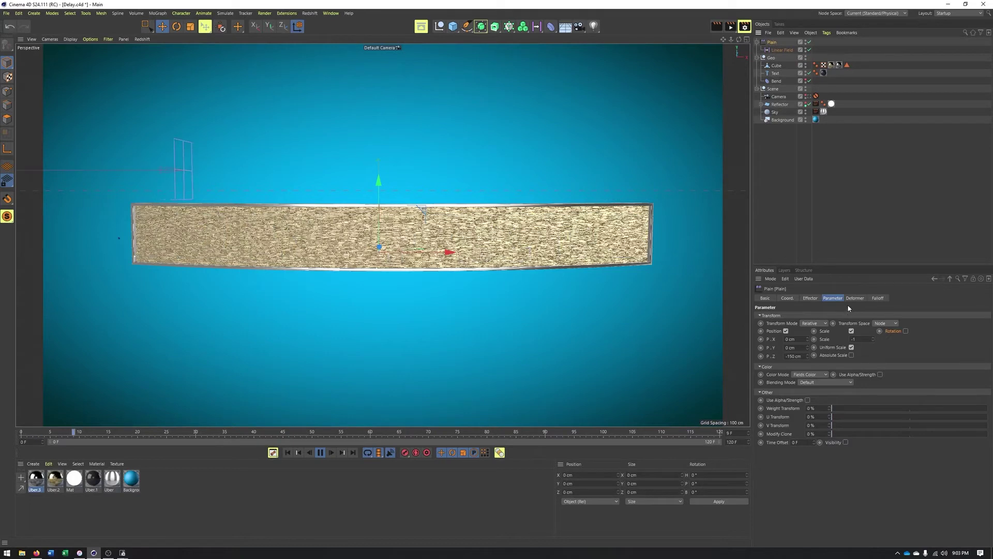
pyautogui.click(880, 298)
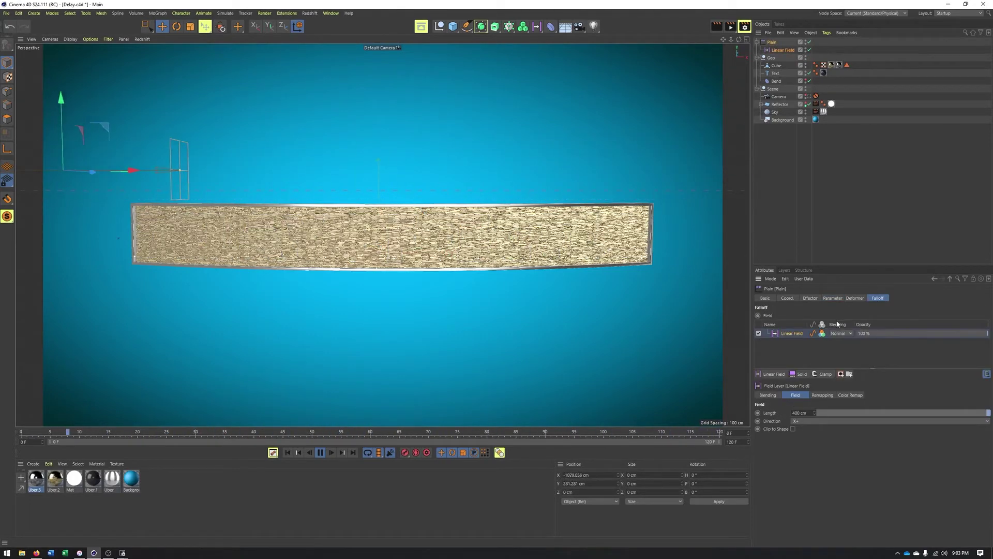
pyautogui.click(822, 374)
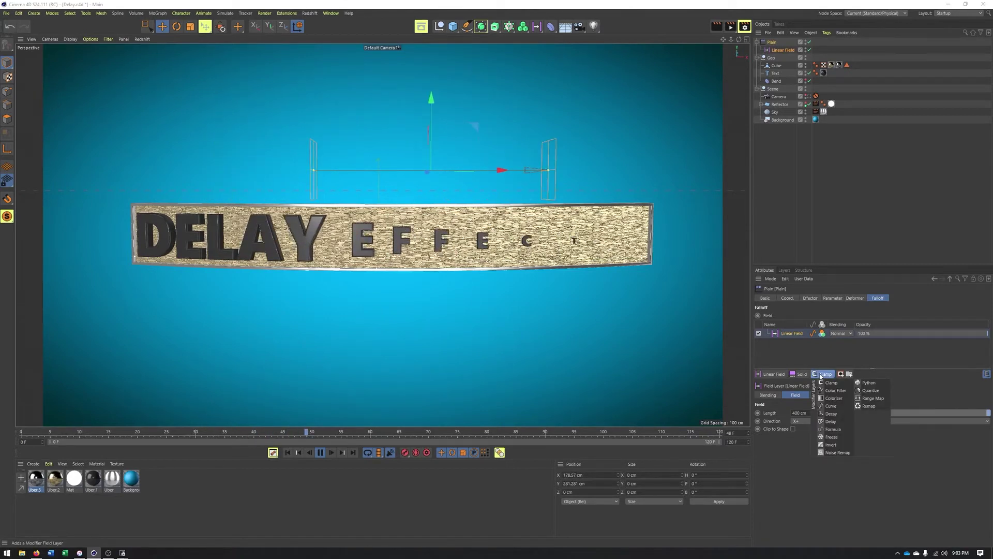
pyautogui.click(840, 420)
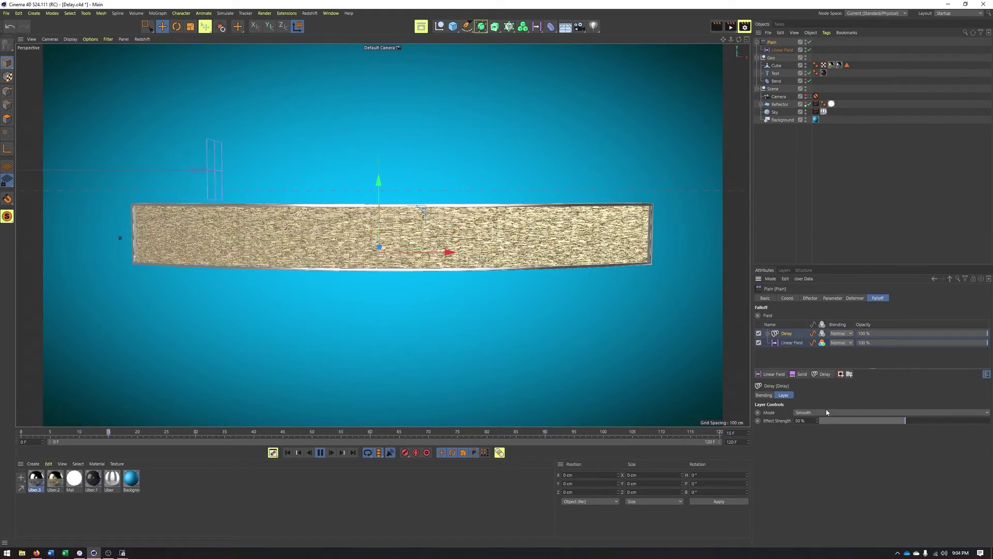
# Step: Set the Delay field layer to Spring mode with 90% effect strength
pyautogui.moveTo(939, 425); pyautogui.dragTo(953, 424)
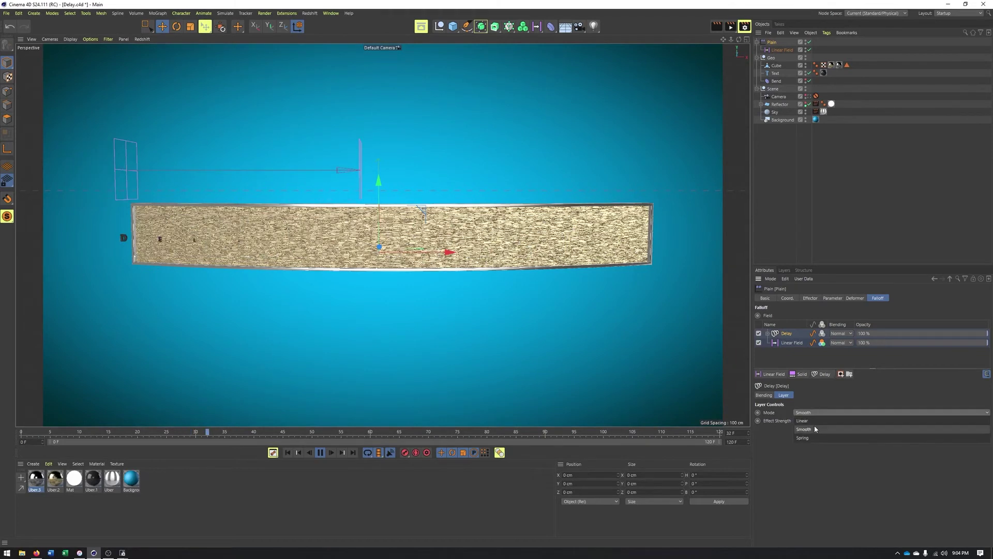
pyautogui.click(803, 438)
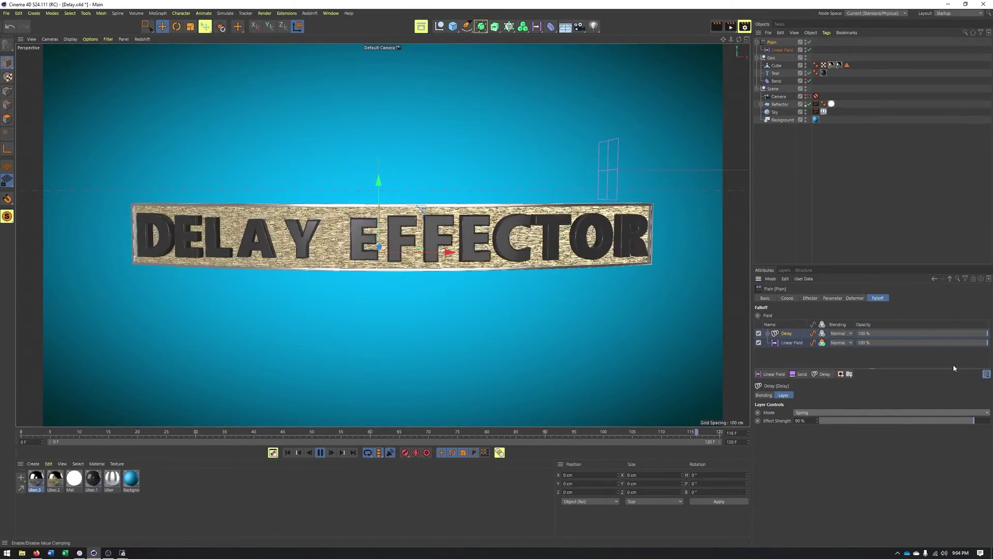
pyautogui.keyDown('alt'); pyautogui.moveTo(362, 279); pyautogui.dragTo(483, 304); pyautogui.keyUp('alt')
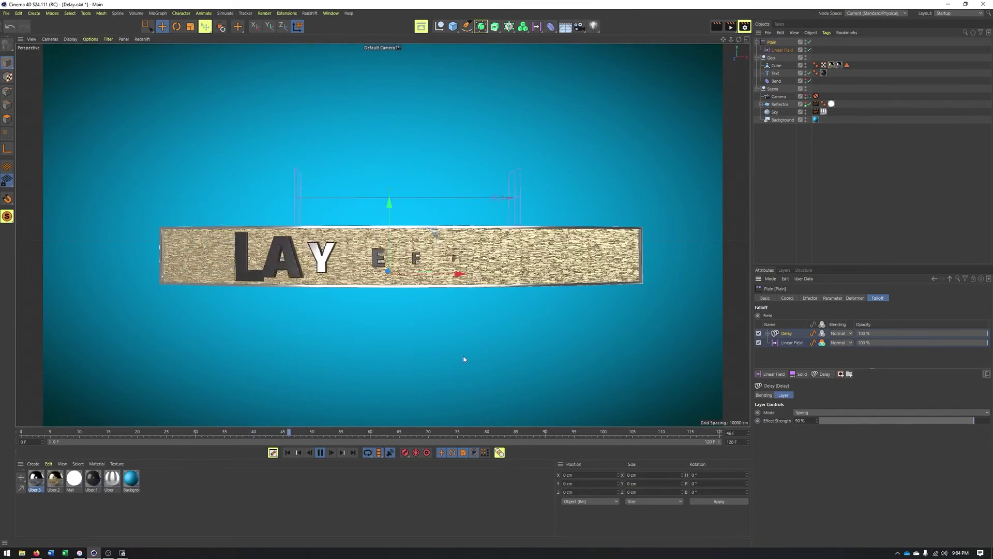
# Step: Orbit to view the text strip from the side, then undo back to the front view
pyautogui.keyDown('alt'); pyautogui.moveTo(335, 281); pyautogui.dragTo(451, 307); pyautogui.keyUp('alt')
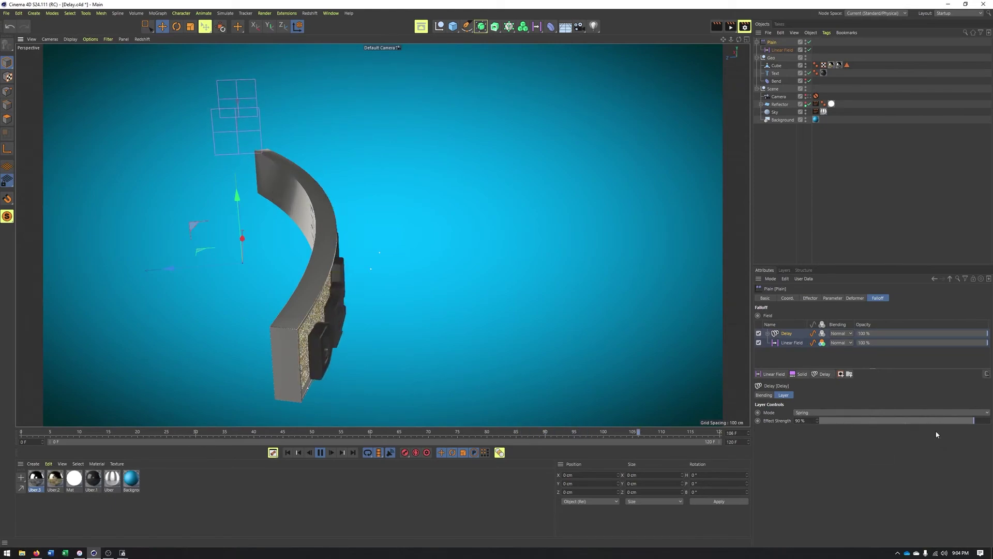
pyautogui.hotkey('ctrl', 'shift', 'z')
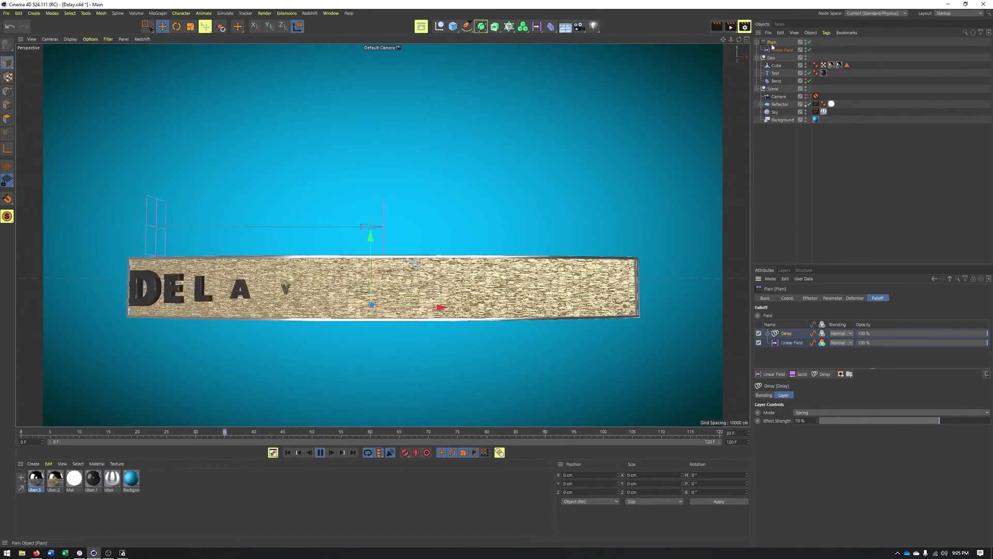
# Step: Set the Delay layer's effect strength to 46%, then deselect the Plain effector for playback
pyautogui.click(835, 299)
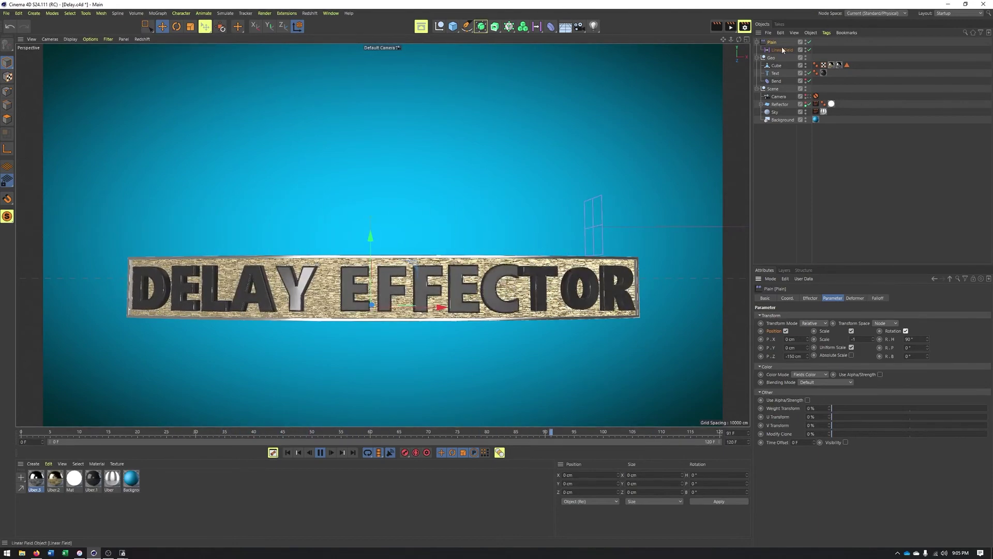
pyautogui.click(879, 299)
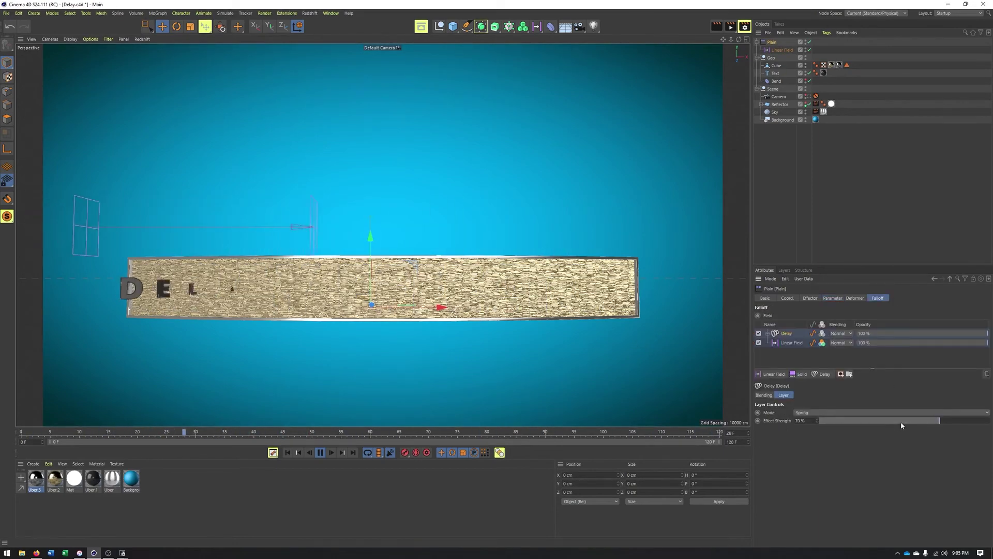
pyautogui.click(899, 421)
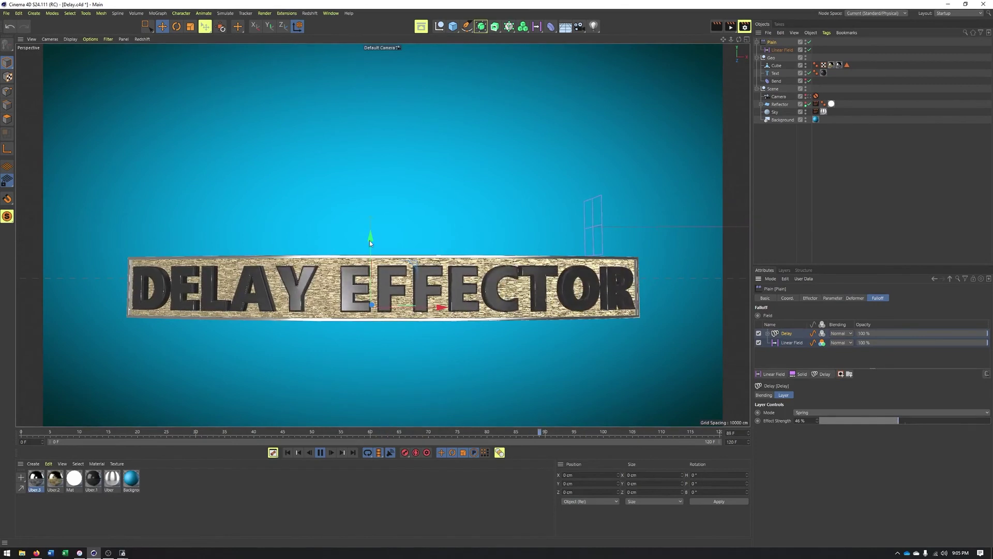
pyautogui.click(809, 228)
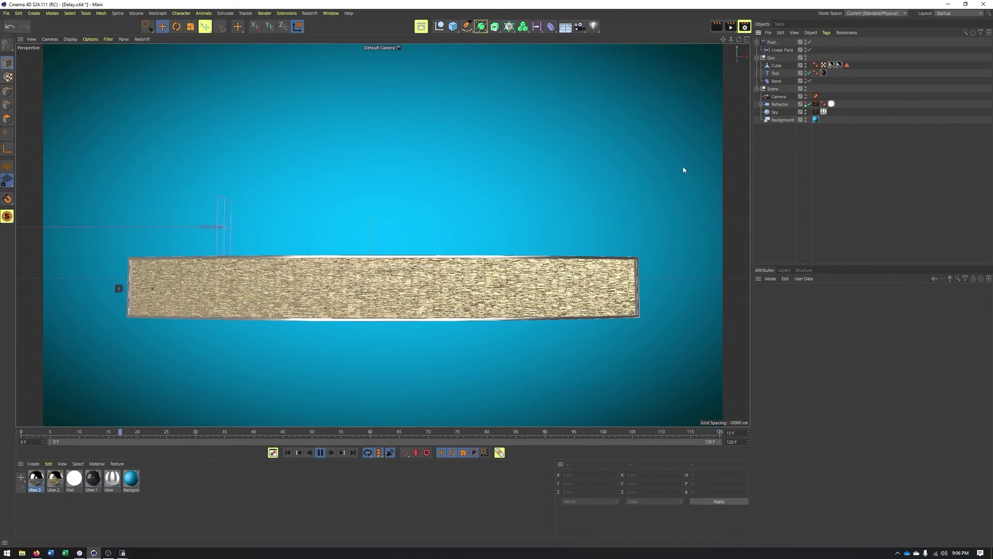
# Step: Add a MoGraph Cache tag to the Text object and bake it (about 718.81 KB)
pyautogui.rightClick(776, 76)
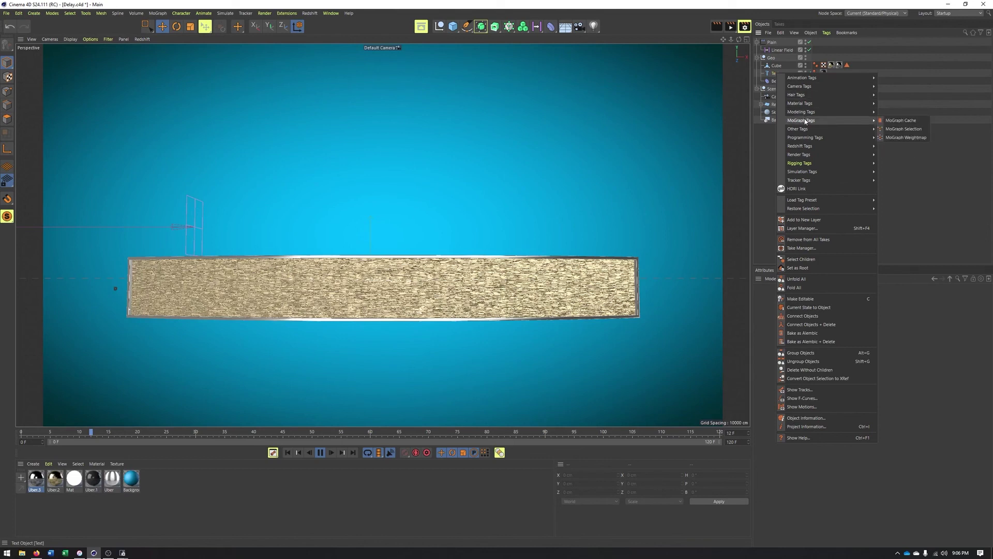
pyautogui.click(900, 120)
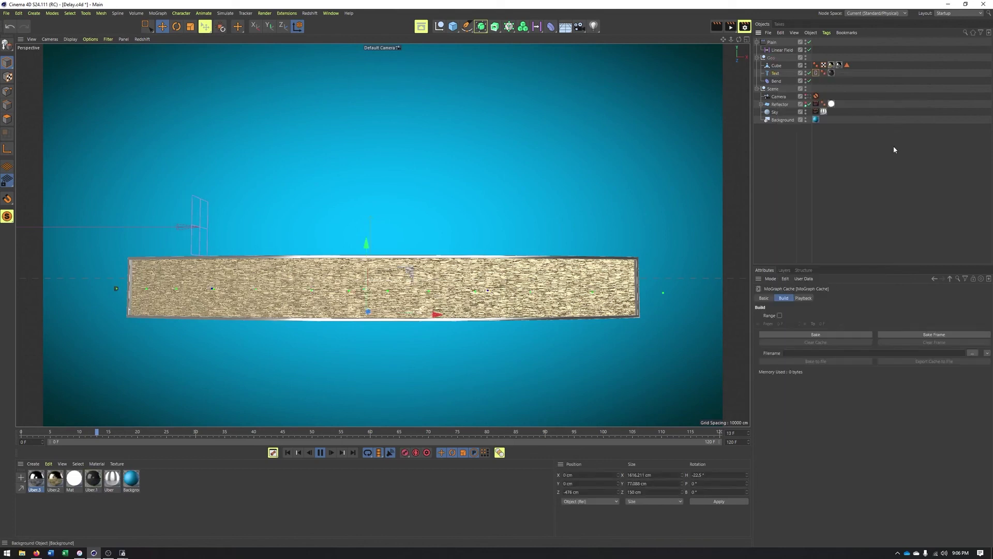
pyautogui.click(816, 335)
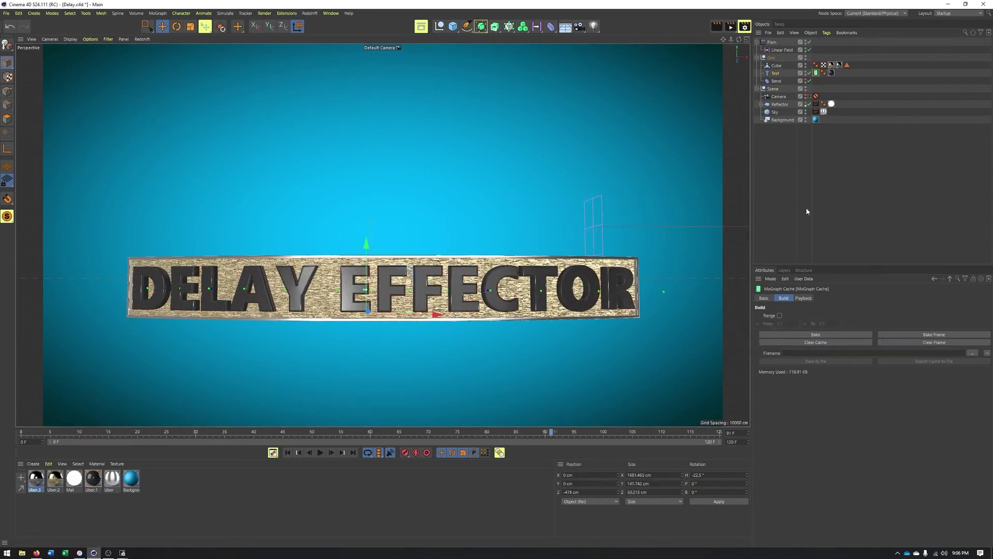